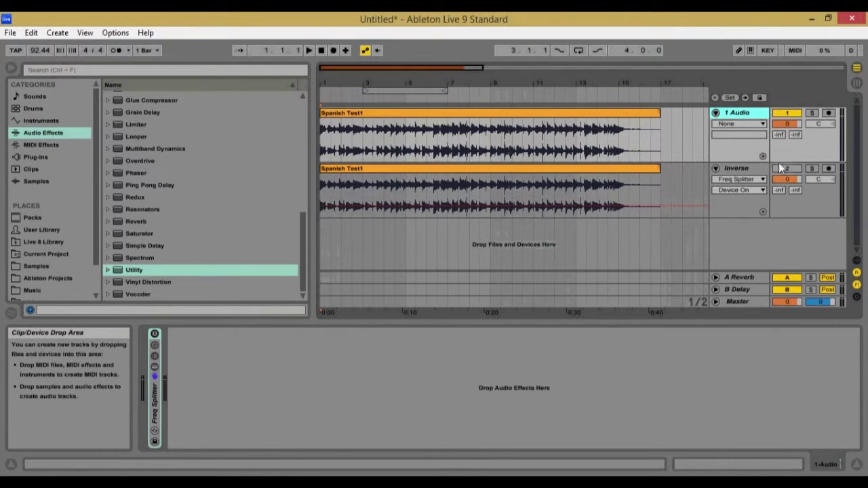
Step: Play the 1 Audio track, duplicate it, and add EQ Three to the new 2 Audio track
left_click(755, 115)
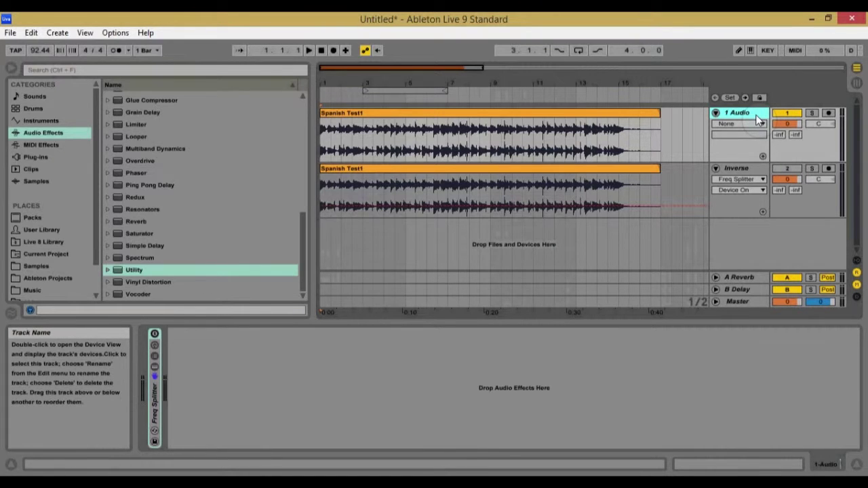
key("space")
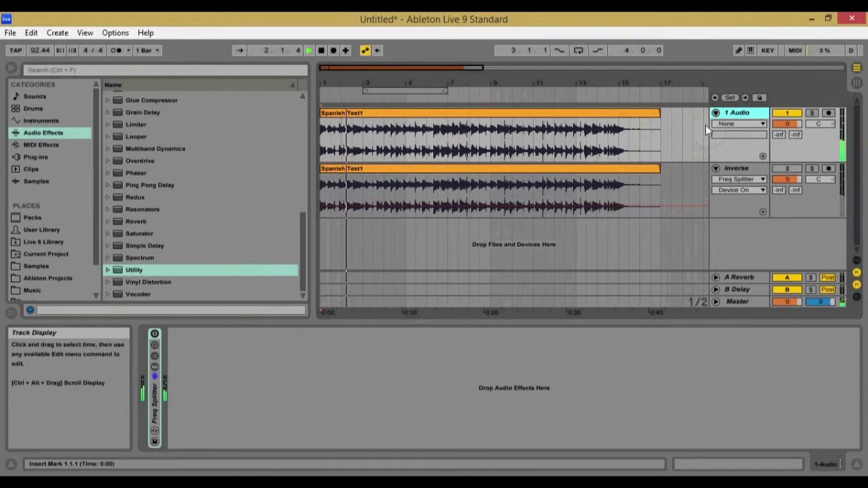
key("space")
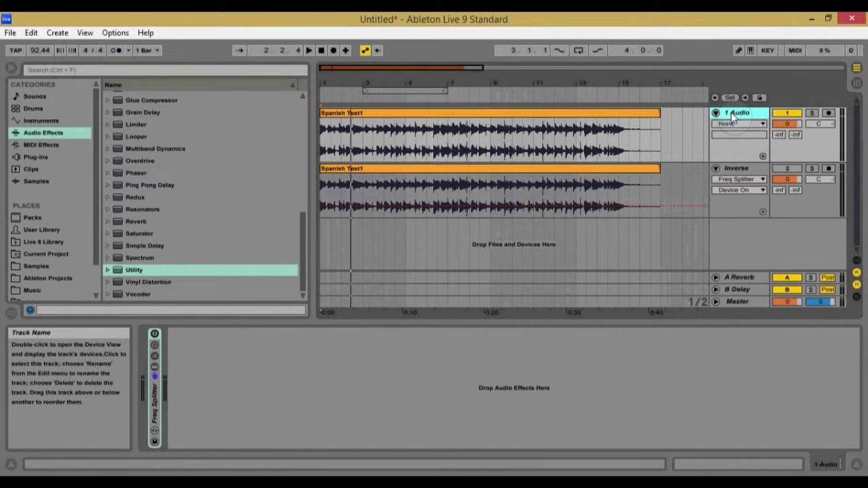
key("ctrl+d")
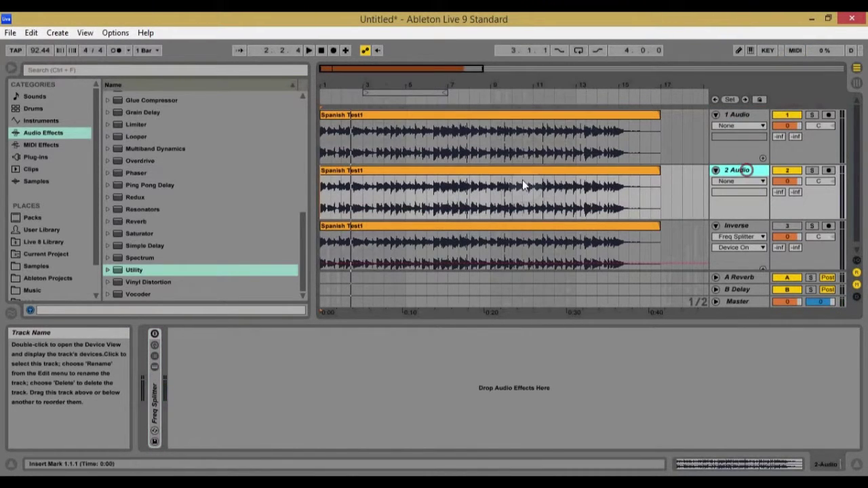
scroll(203, 193, "up", 5)
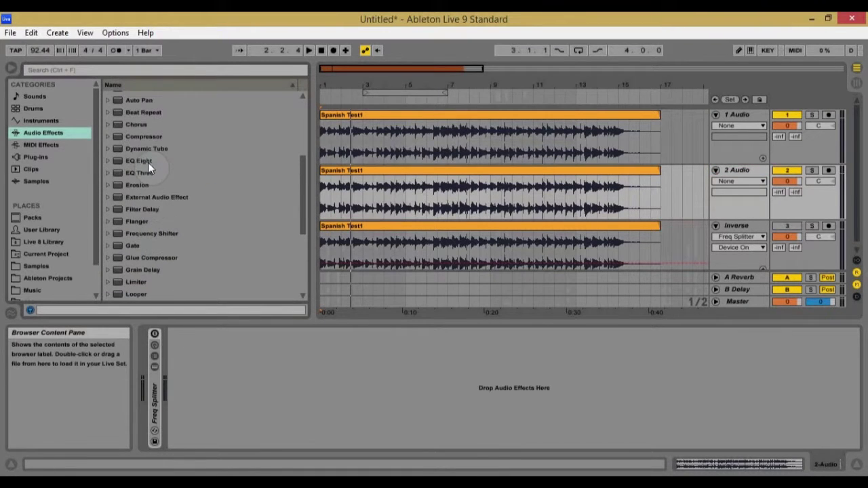
left_click_drag(144, 172, 254, 354)
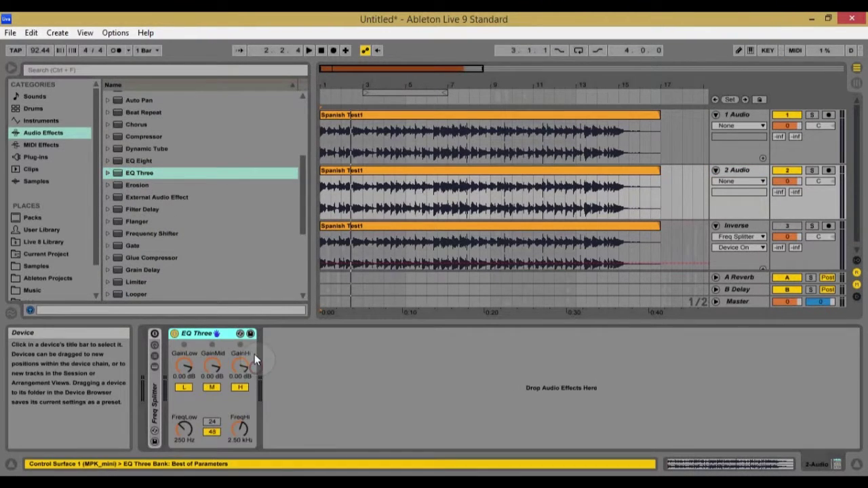
Step: Solo 2 Audio and audition EQ Three's low, mid and high bands in turn during playback
left_click(814, 172)
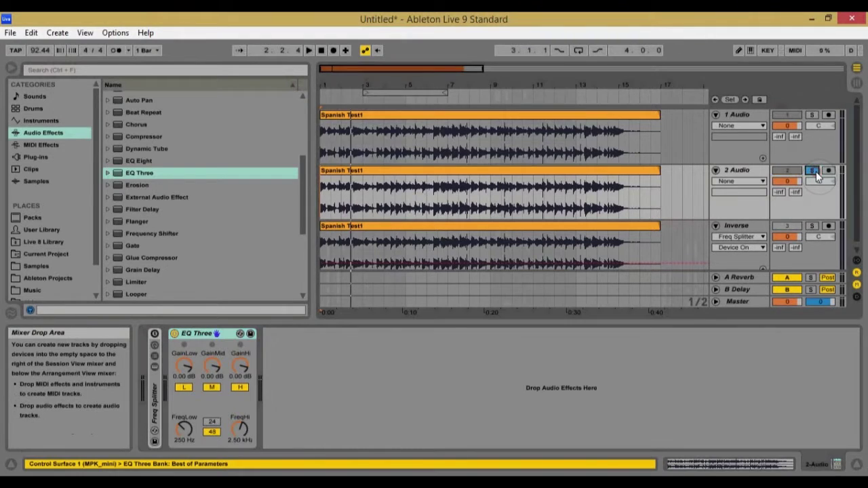
left_click(212, 390)
left_click(239, 387)
key("space")
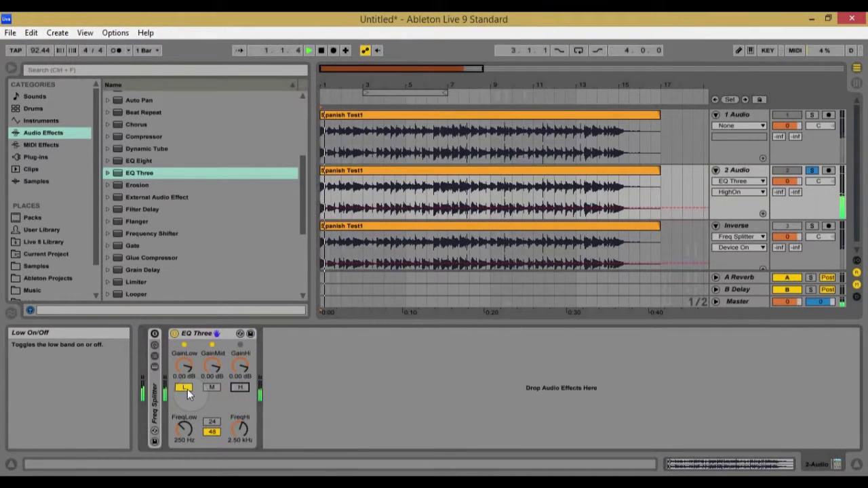
left_click(187, 389)
left_click(207, 390)
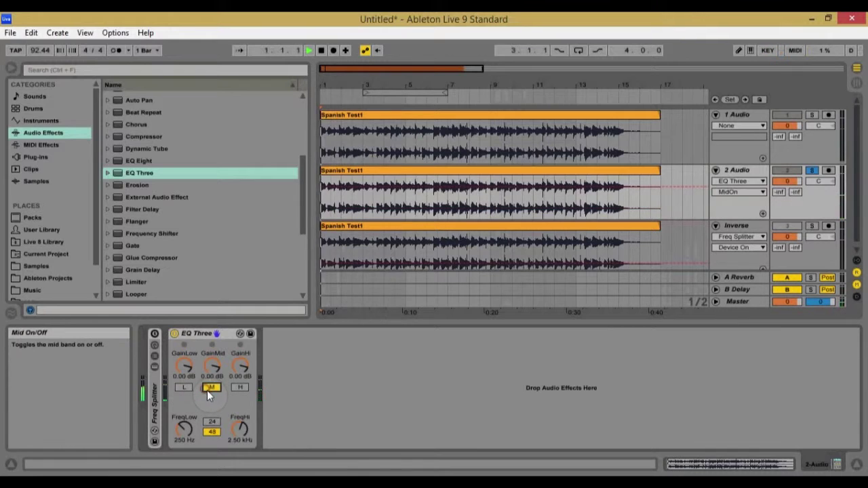
left_click(211, 389)
left_click(239, 387)
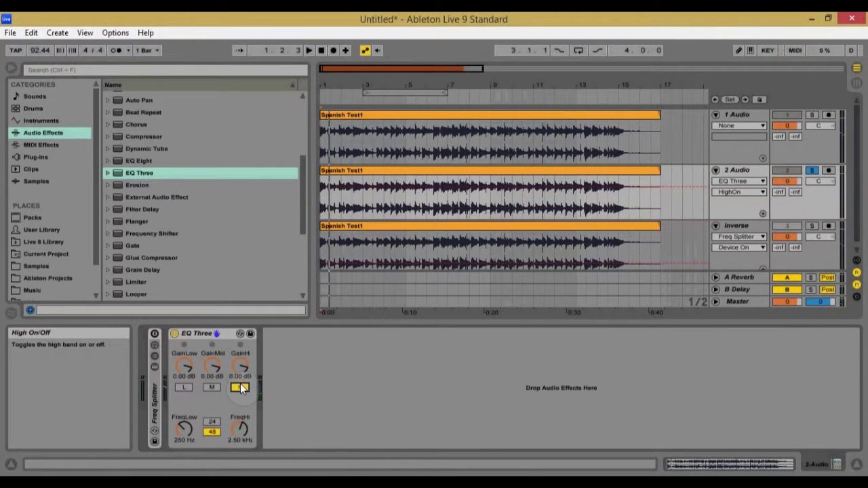
left_click(238, 387)
key("space")
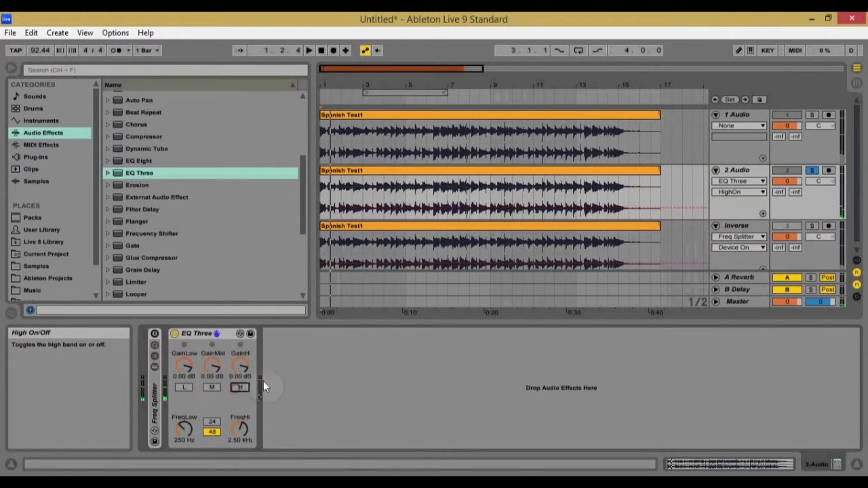
Step: Turn EQ Three's high, mid and low bands back on
left_click(238, 387)
left_click(213, 387)
left_click(187, 387)
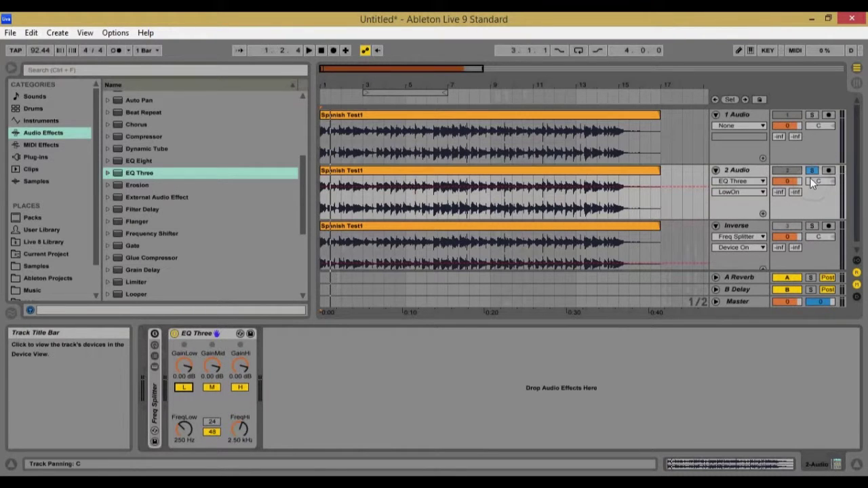
Step: Add a Utility device after EQ Three on the 2 Audio track
left_click(757, 168)
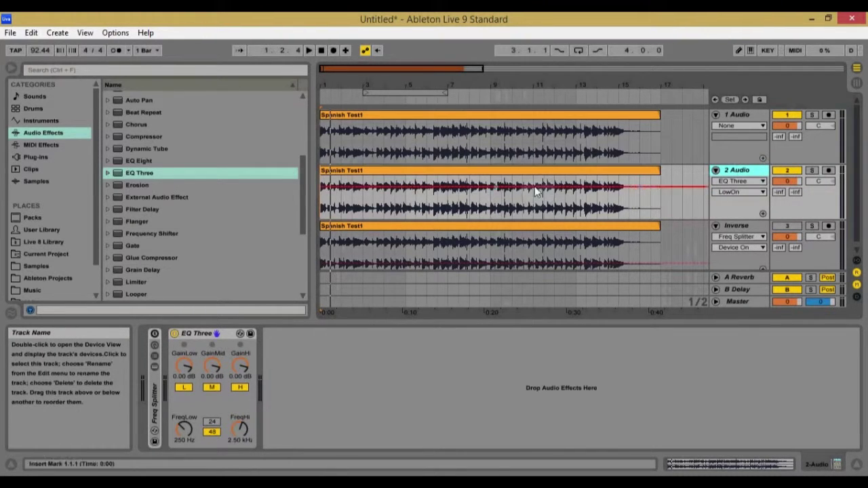
left_click(737, 114)
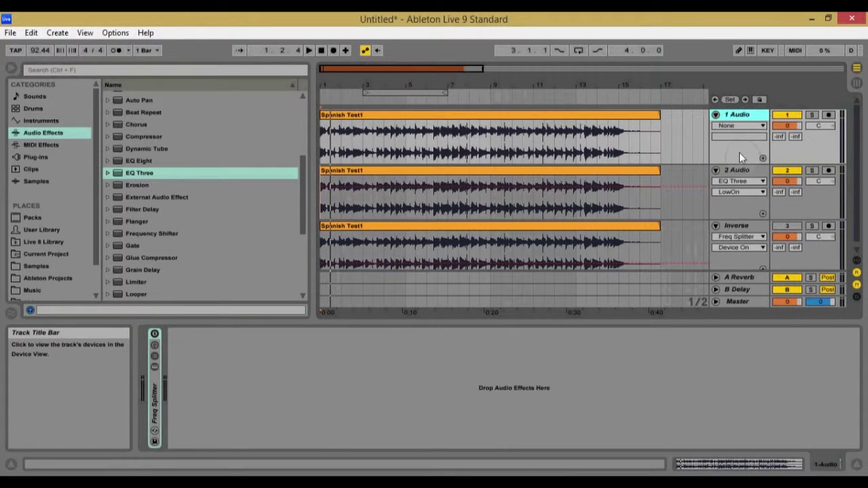
left_click(740, 174)
scroll(203, 197, "down", 5)
scroll(220, 225, "down", 1)
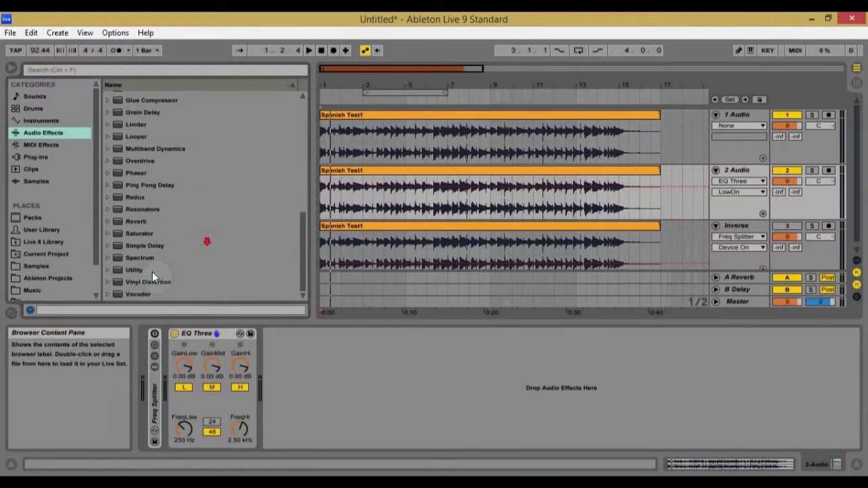
double_click(139, 270)
Step: Invert the left channel's phase too, then play and bypass EQ Three briefly to check the null
left_click(278, 442)
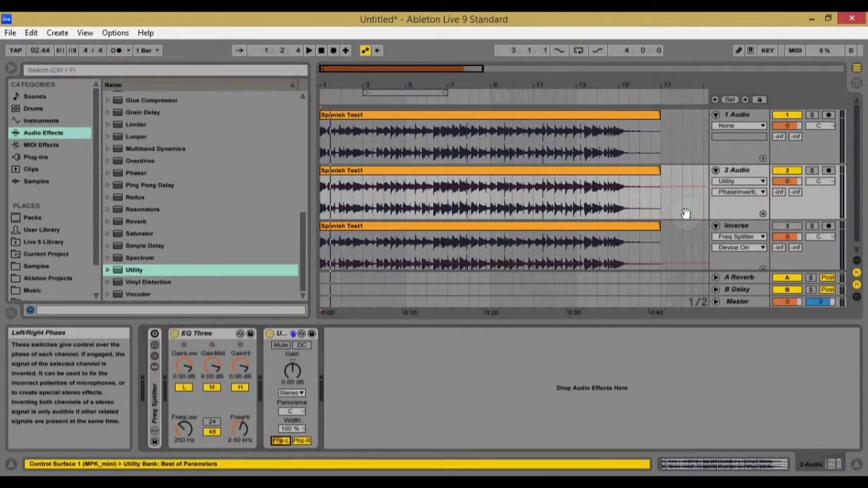
key("space")
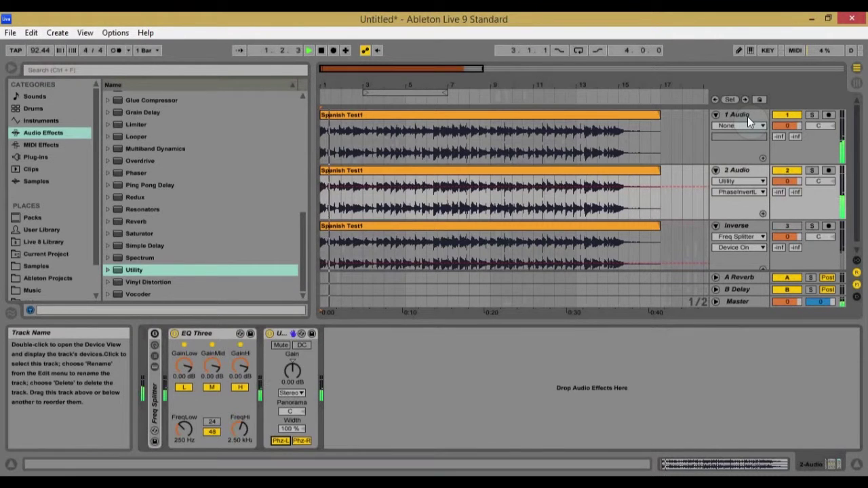
left_click(174, 334)
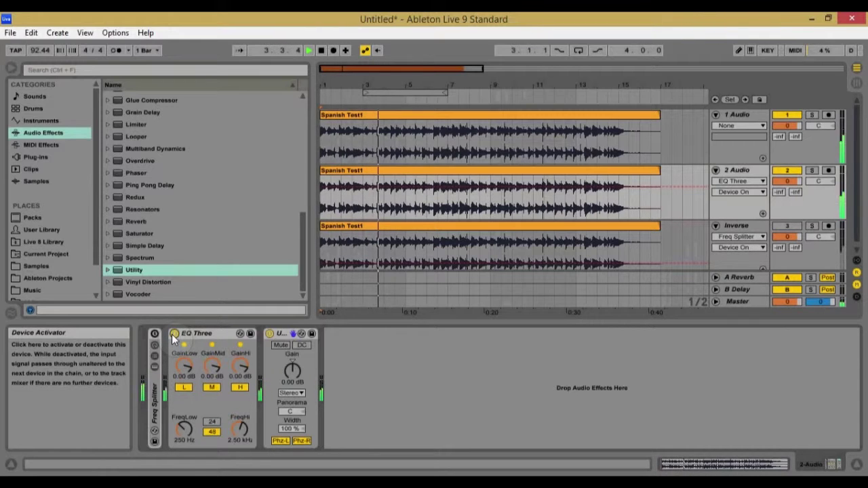
left_click(174, 334)
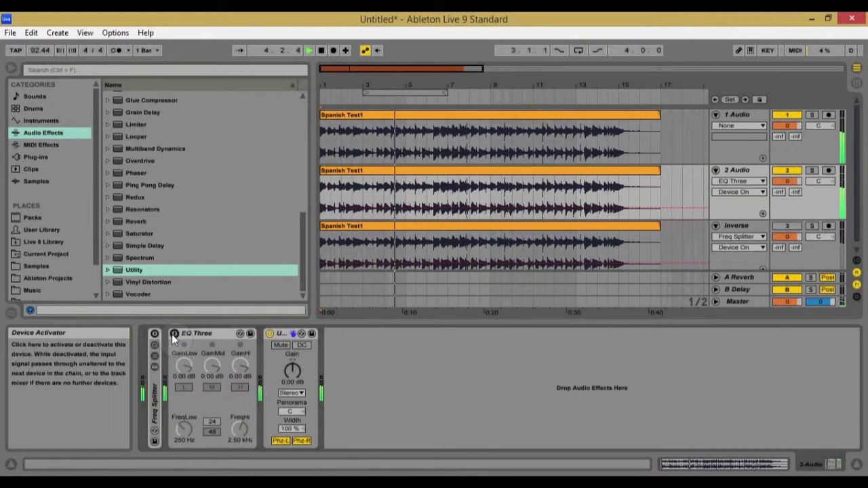
left_click(174, 334)
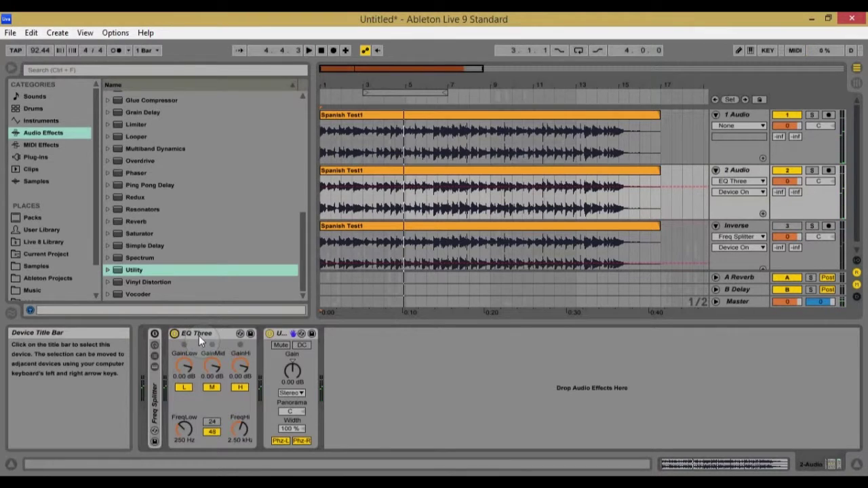
Step: Delete EQ Three and Utility from the 2 Audio track
left_click(199, 335)
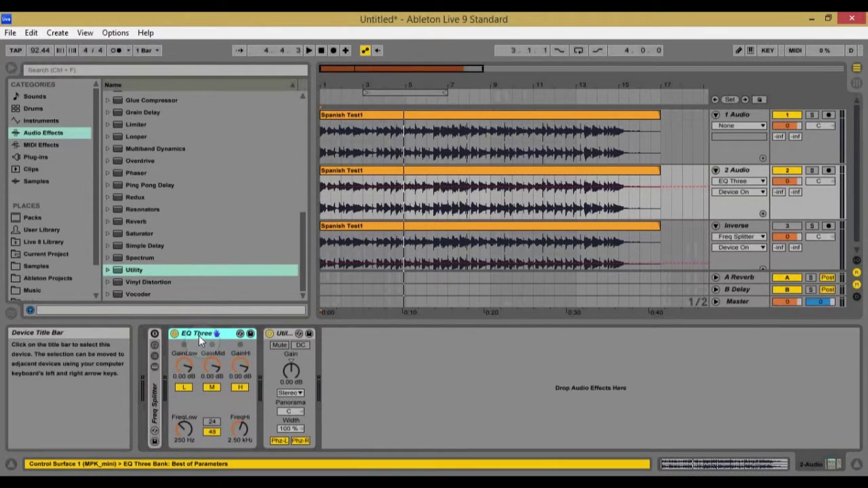
key("Delete")
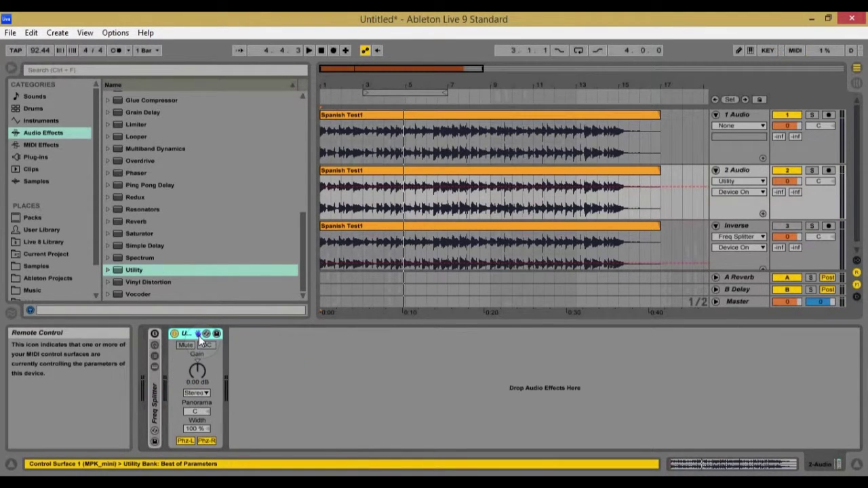
key("Delete")
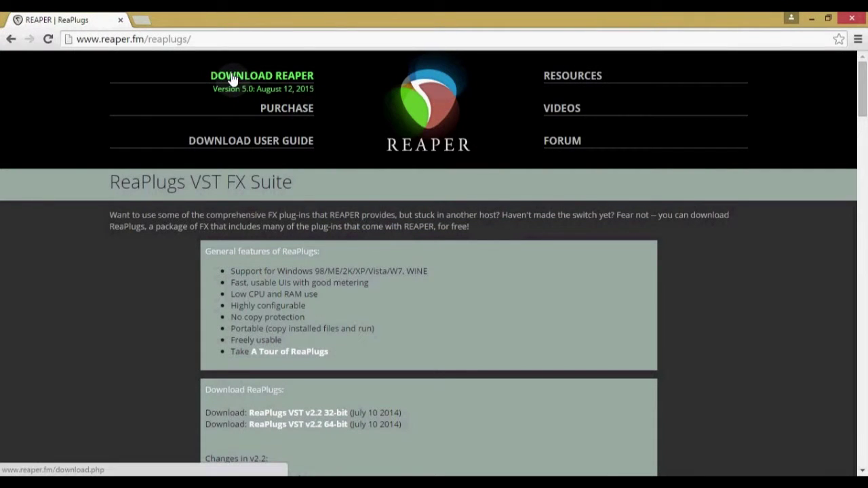
Step: Search Google for reaper plugins and open the REAPER | ReaPlugs page in one tab
mouse_move(858, 97)
left_mouse_down()
mouse_move(860, 117)
mouse_move(861, 98)
mouse_move(864, 106)
left_mouse_up()
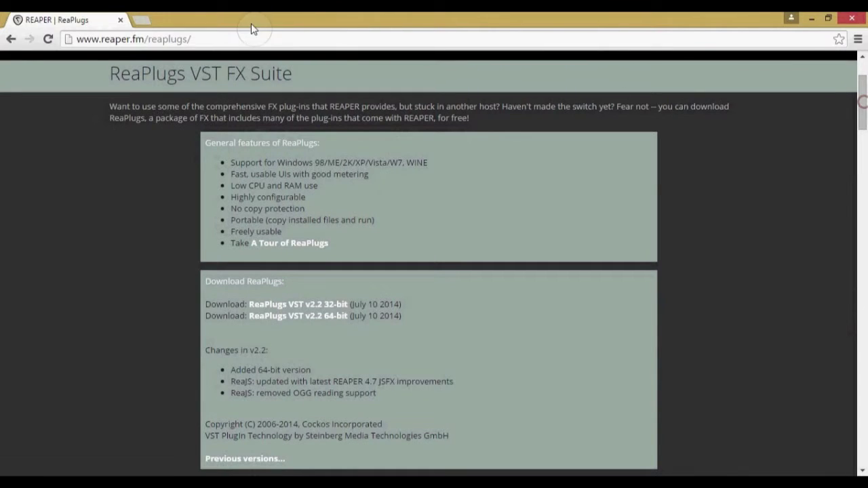
scroll(358, 130, "up", 2)
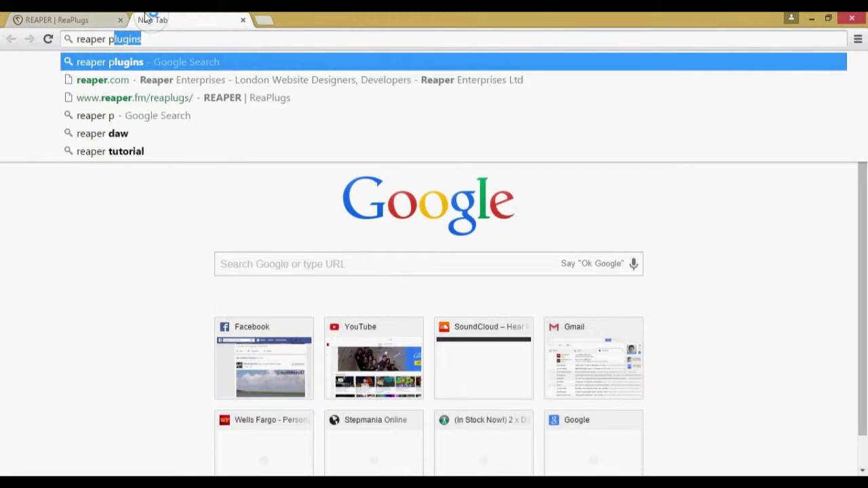
key("Return")
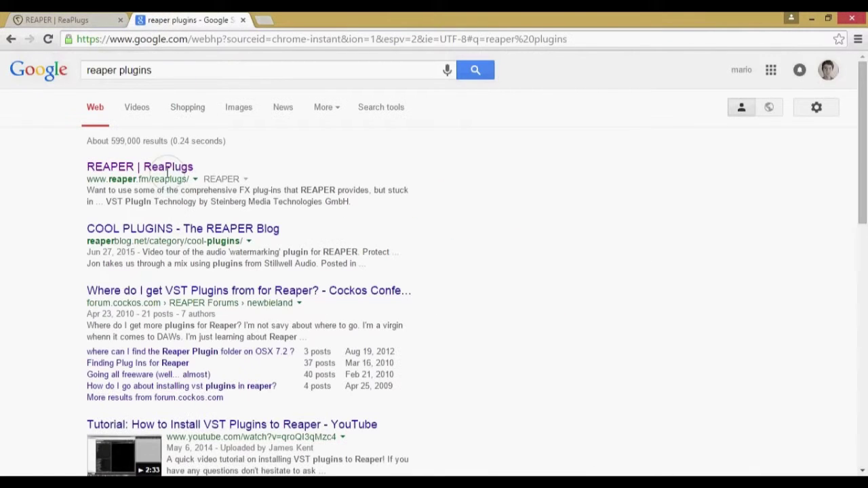
left_click(169, 166)
left_click(243, 20)
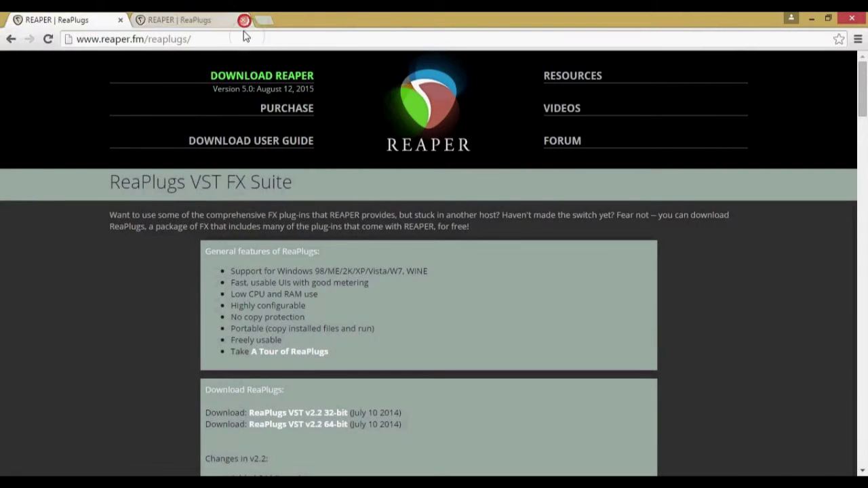
Step: Download ReaPlugs VST v2.2 32-bit and minimize the browser
left_click_drag(865, 82, 864, 115)
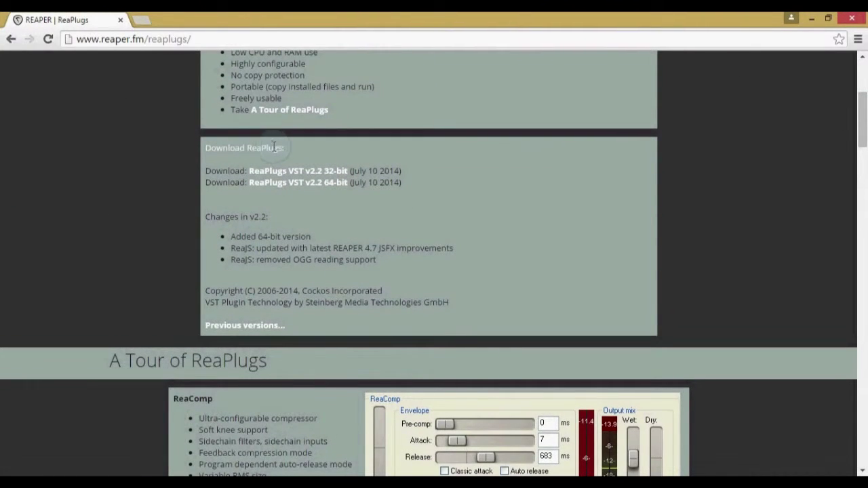
left_click(322, 176)
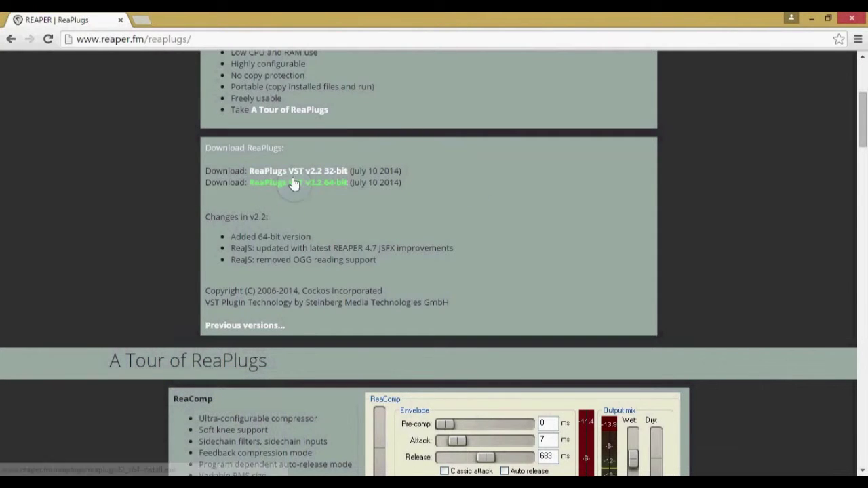
left_click_drag(863, 136, 863, 101)
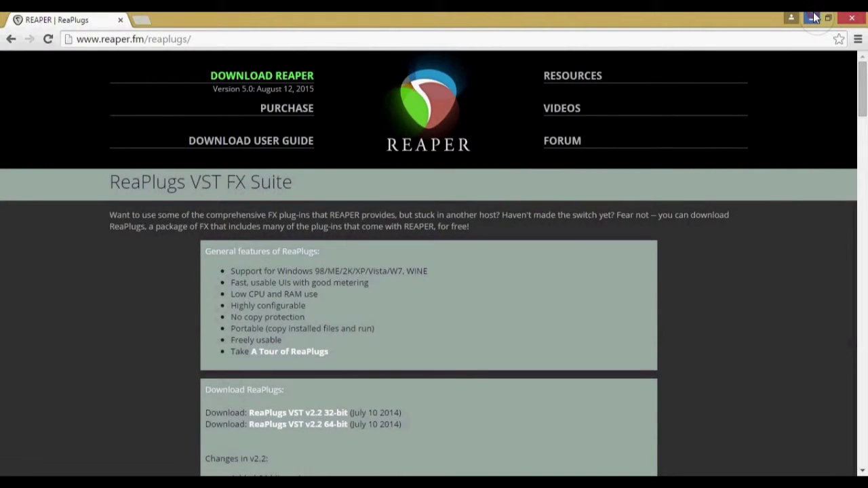
left_click(814, 17)
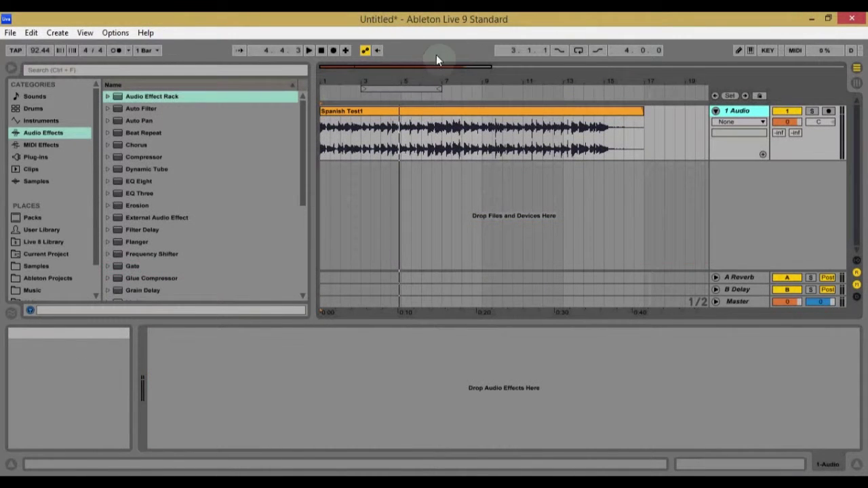
Step: Put an empty Audio Effect Rack on the 1 Audio track
left_click(418, 68)
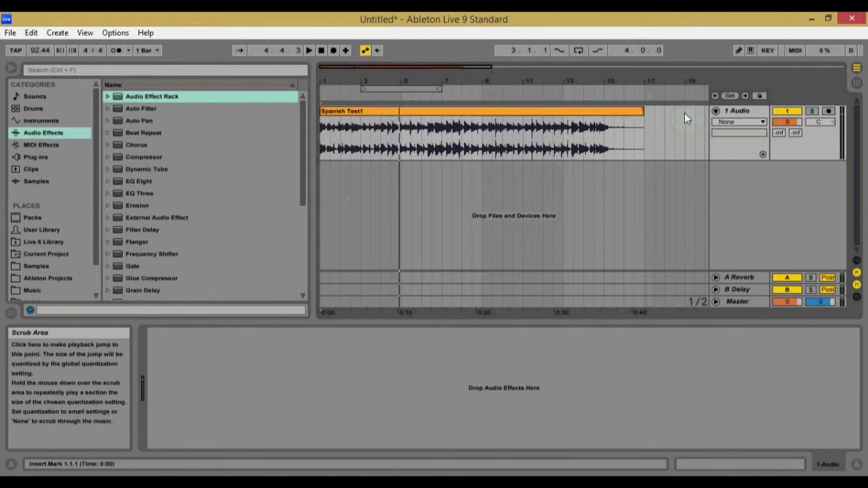
left_click(717, 114)
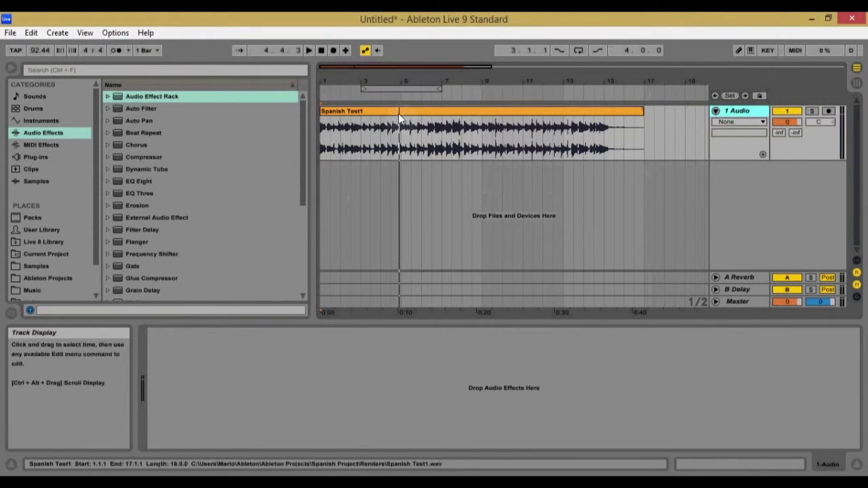
left_click(107, 97)
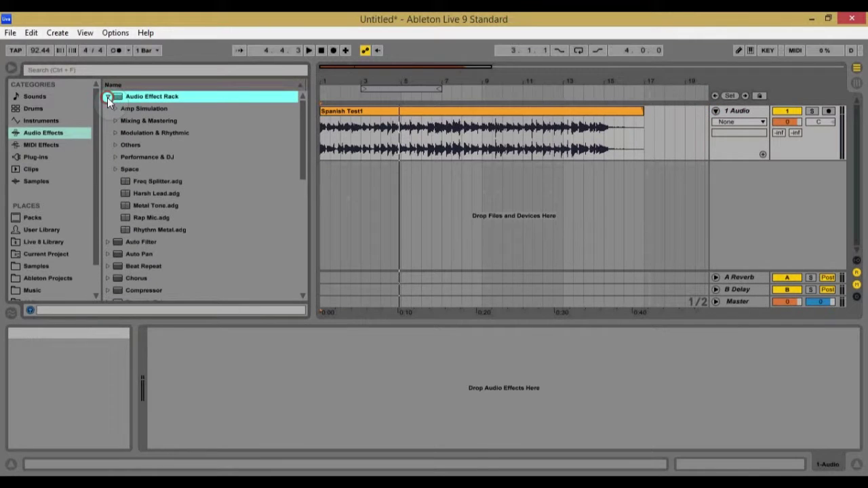
left_click_drag(137, 98, 431, 139)
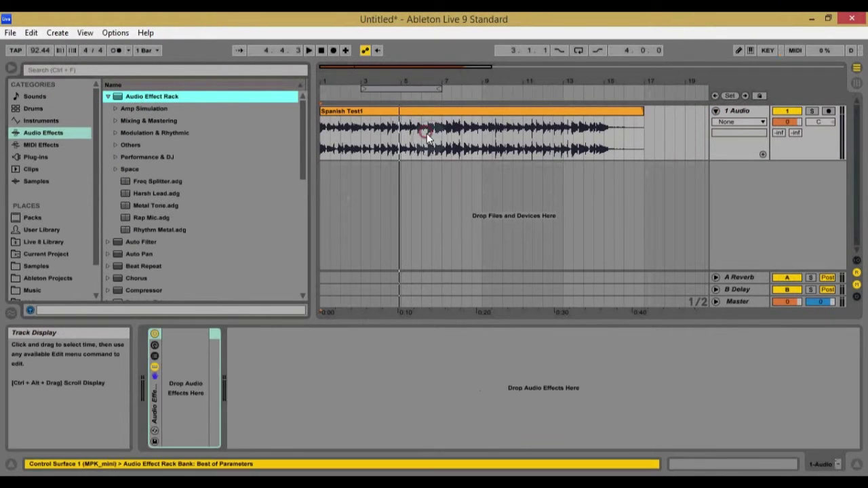
Step: Duplicate 1 Audio, then delete duplicate tracks 2 to 4 so 1 Audio remains alone
left_click(745, 114)
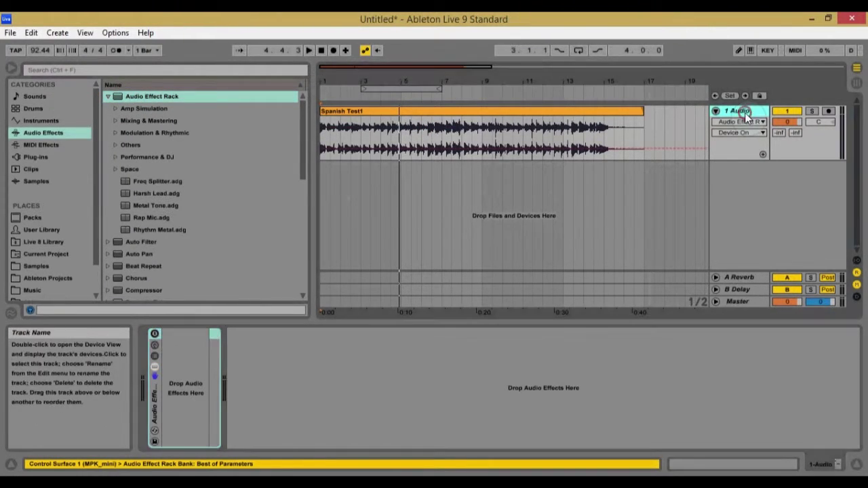
key("ctrl+d")
key("ctrl+d")
key("ctrl+d")
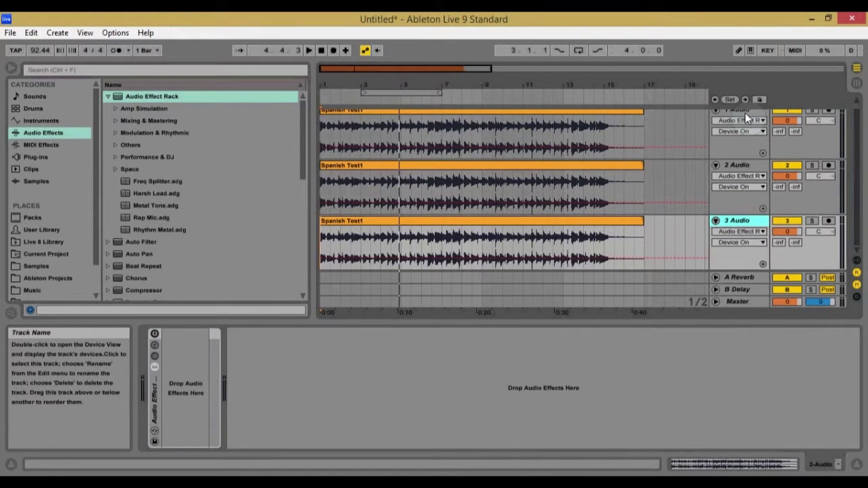
scroll(739, 190, "up", 3)
left_click(750, 151, "shift")
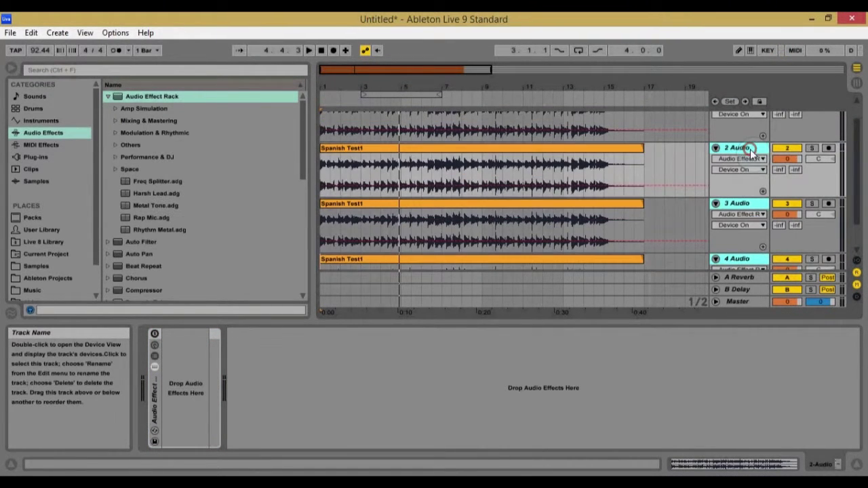
key("Delete")
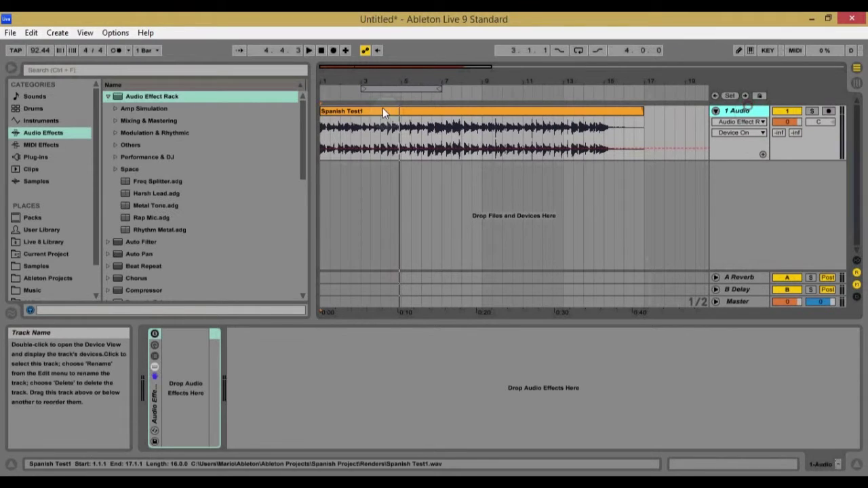
left_click(107, 96)
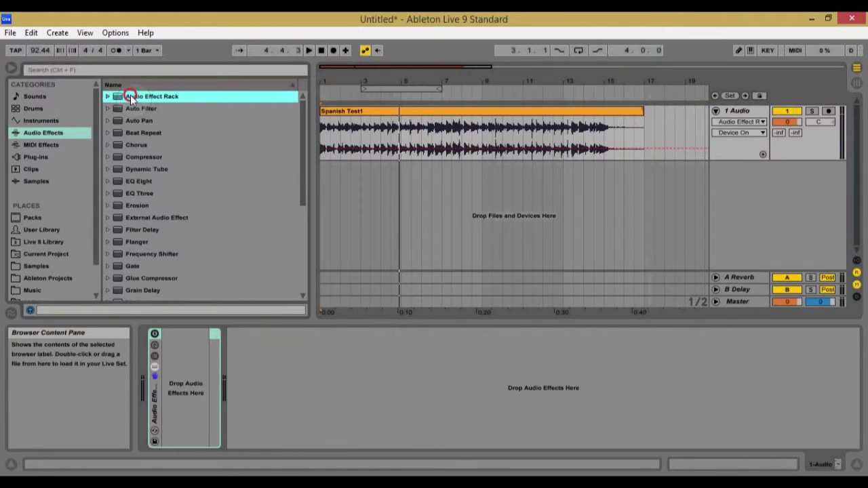
Step: Place reaxcomp-standalone from Plug-ins > Steinberg > ReaPlugs into the rack's chain, then close its window
left_click(155, 400)
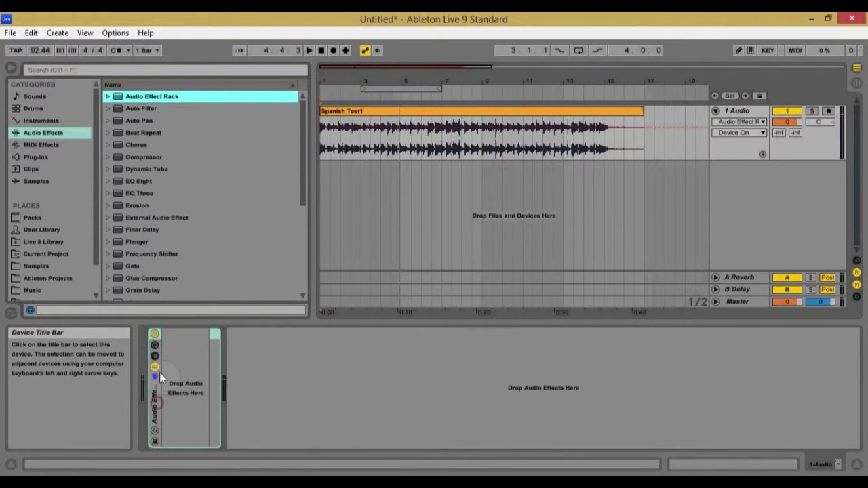
left_click(35, 156)
left_click(108, 109)
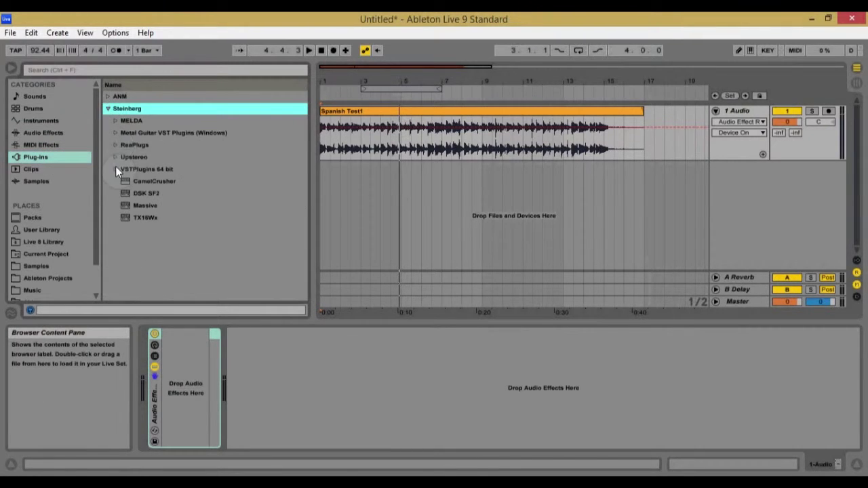
left_click(115, 145)
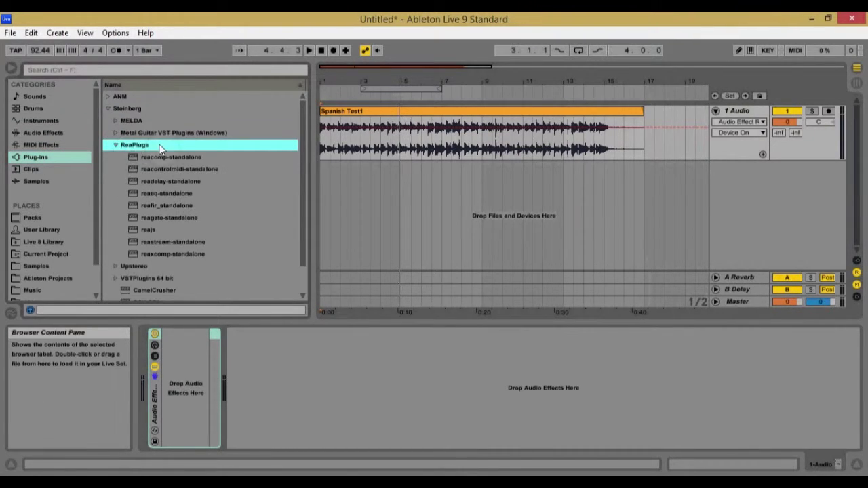
scroll(166, 148, "down", 1)
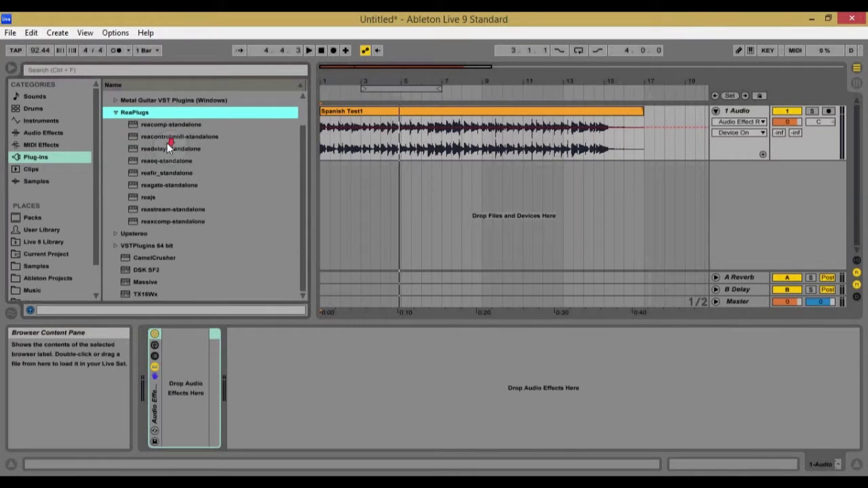
left_click(147, 221)
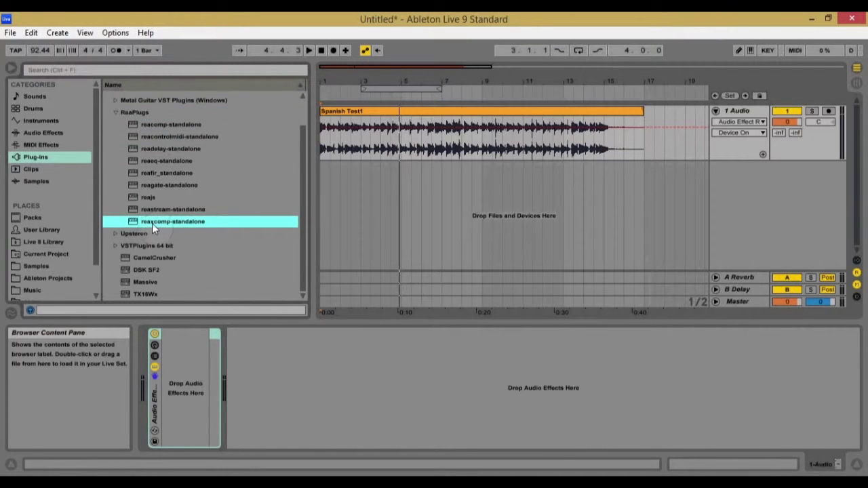
left_click_drag(152, 223, 182, 374)
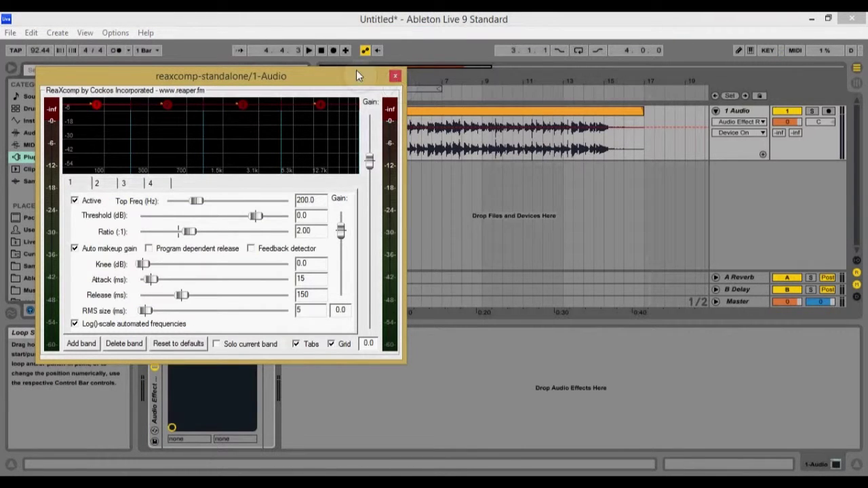
left_click_drag(357, 71, 653, 65)
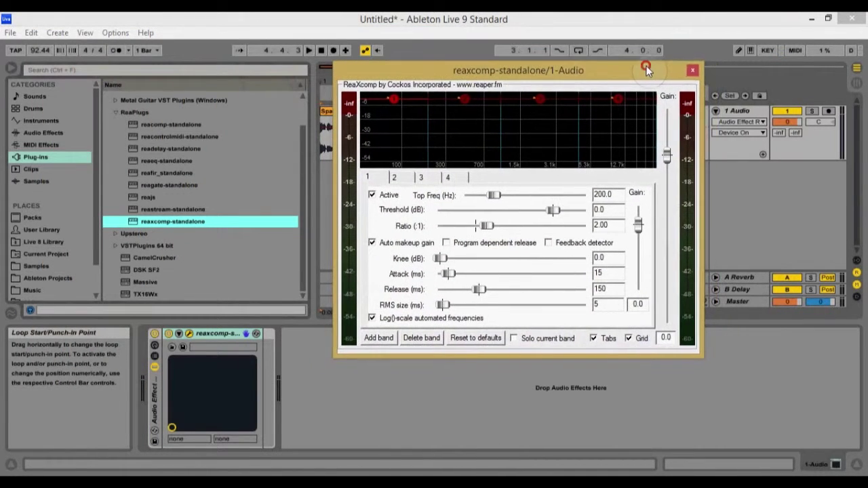
left_click(692, 71)
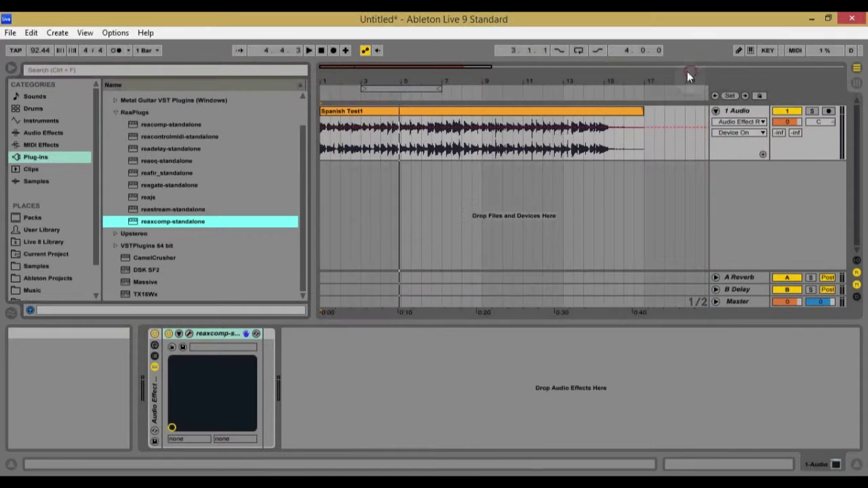
Step: Show the rack's chain list and duplicate the hiband chain to make the uppermids chain
left_click(154, 355)
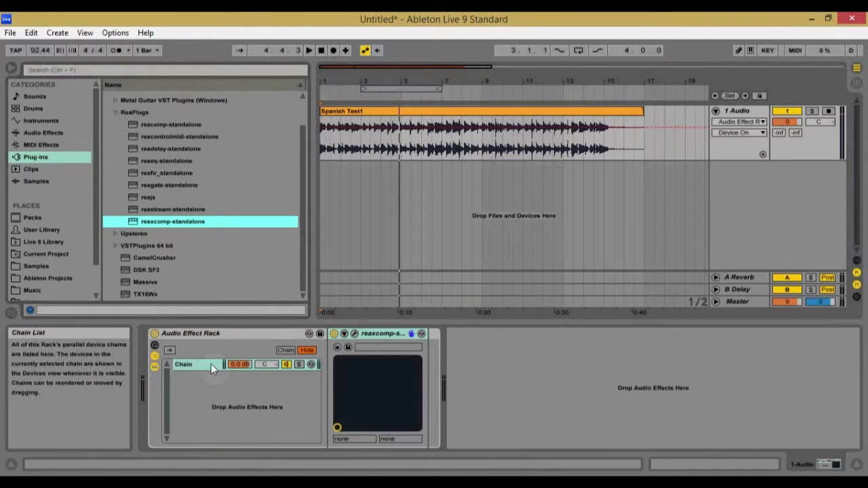
left_click(194, 375)
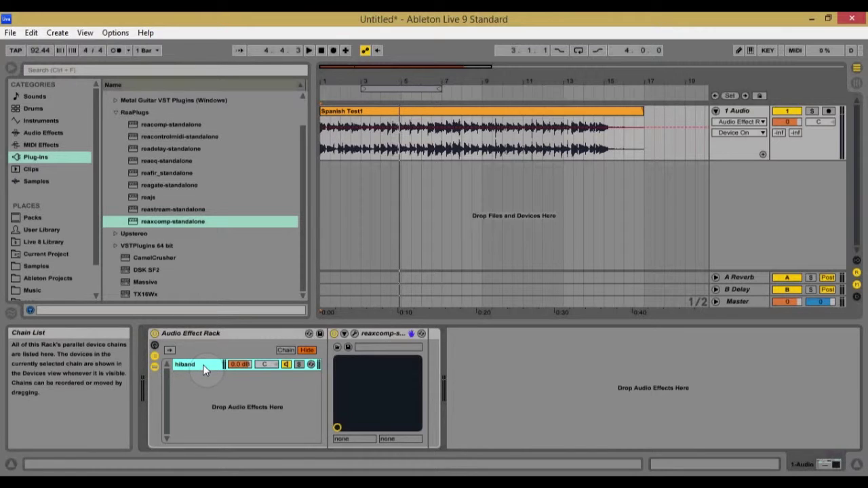
key("ctrl+d")
type("h")
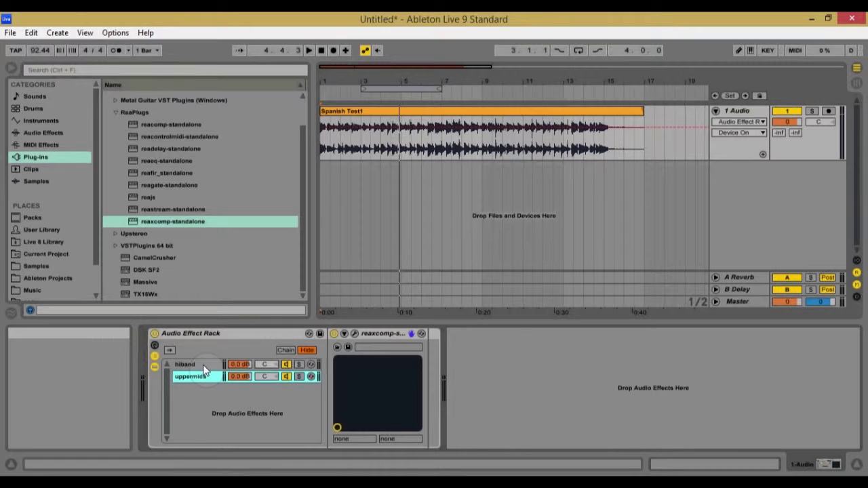
Step: Duplicate chains twice more, naming the copies lowermids and lowband, then start playback
key("ctrl+d")
key("ctrl+r")
type("l")
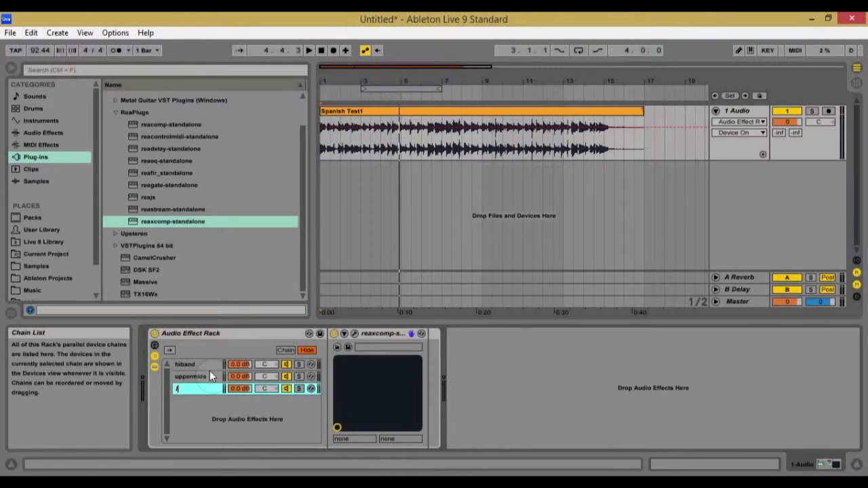
type("owermids")
key("Return")
key("ctrl+d")
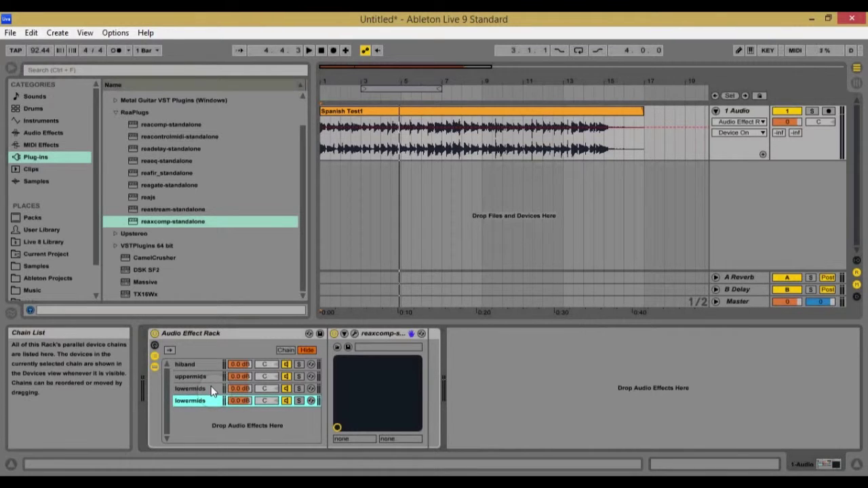
key("ctrl+r")
type("l")
key("Return")
key("space")
key("space")
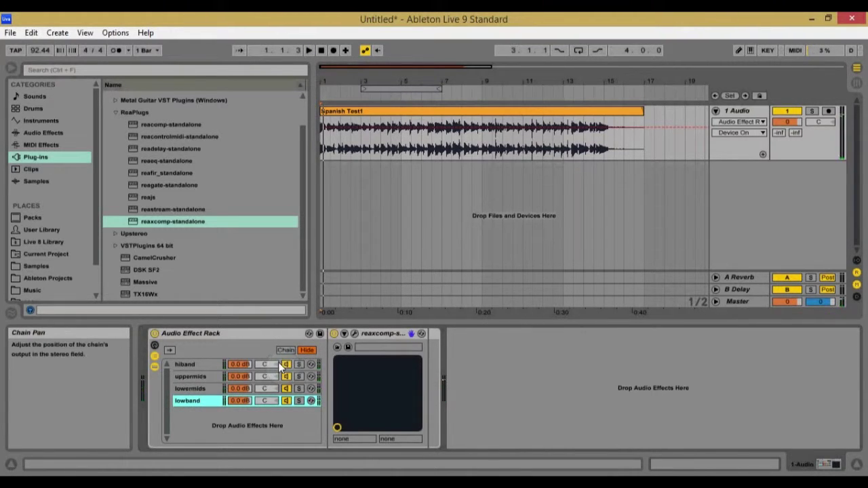
left_click(202, 368)
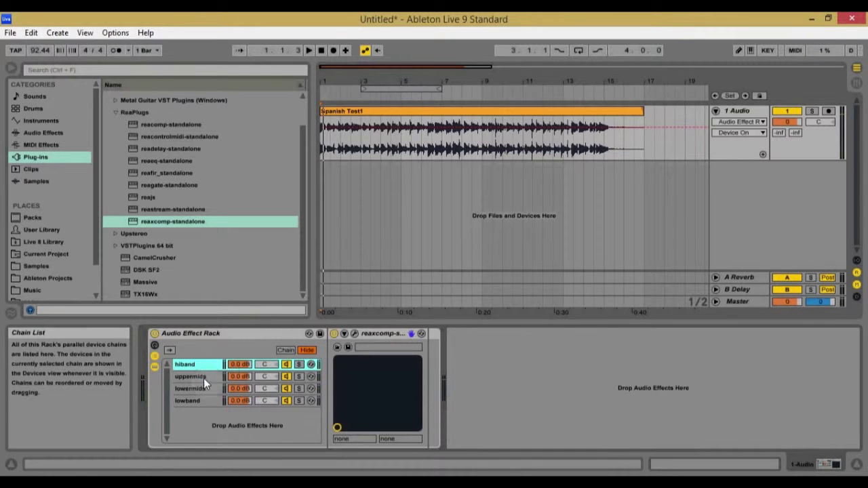
Step: Set the hiband chain's ReaXcomp to Solo current band on band 4
left_click(195, 401)
left_click(204, 366)
left_click(353, 333)
left_click_drag(518, 69, 481, 59)
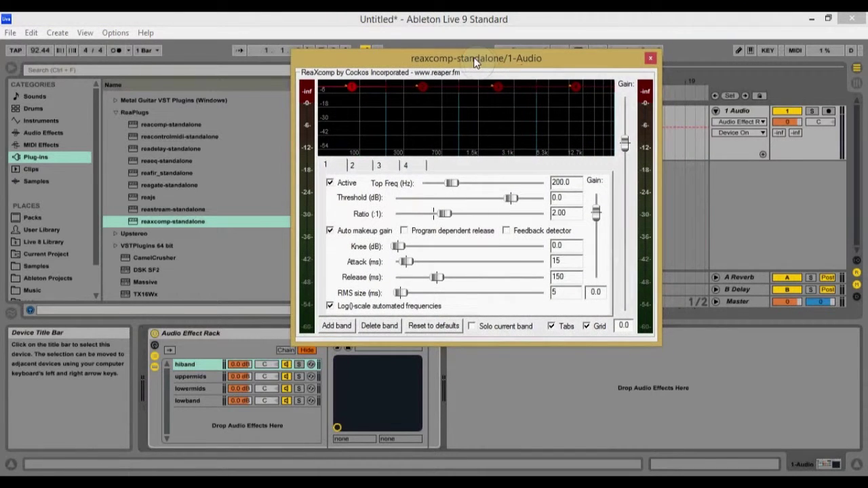
left_click(406, 165)
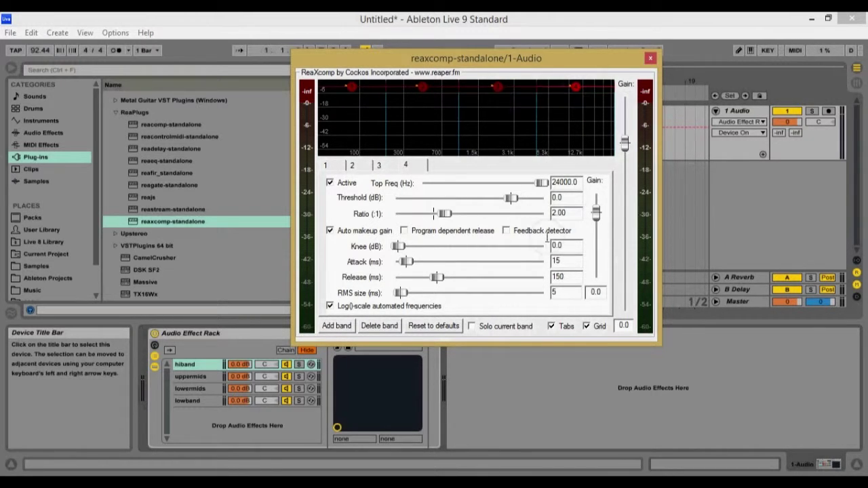
left_click(471, 327)
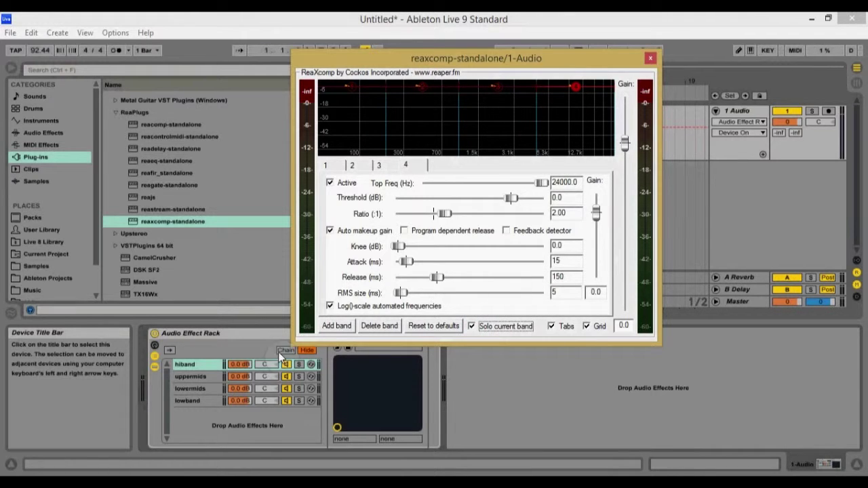
Step: Solo the hiband chain during playback, then unsolo it and close the plugin
left_click(298, 364)
key("space")
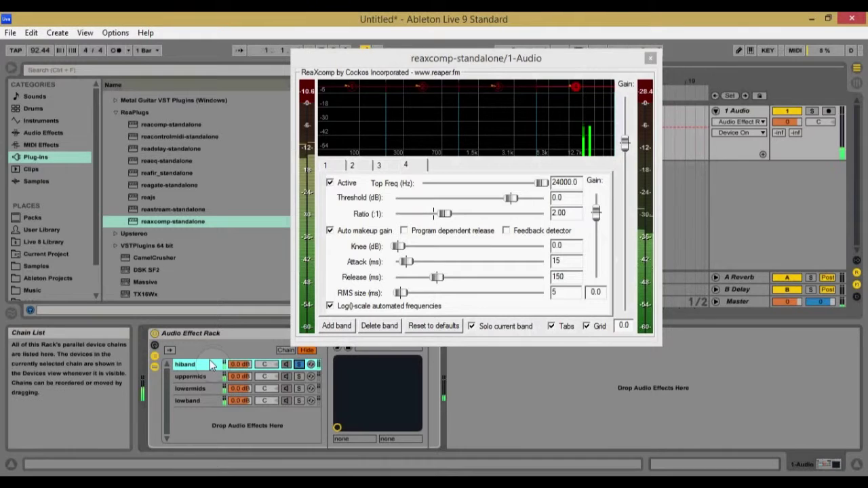
left_click(299, 365)
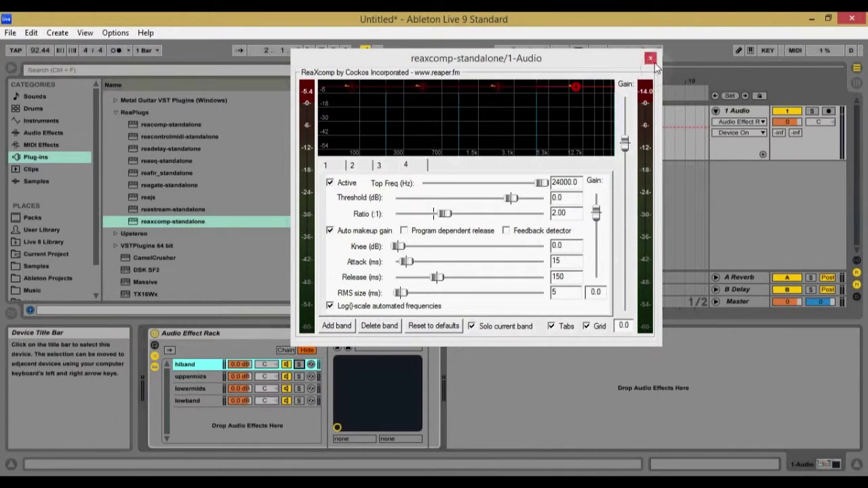
left_click(198, 378)
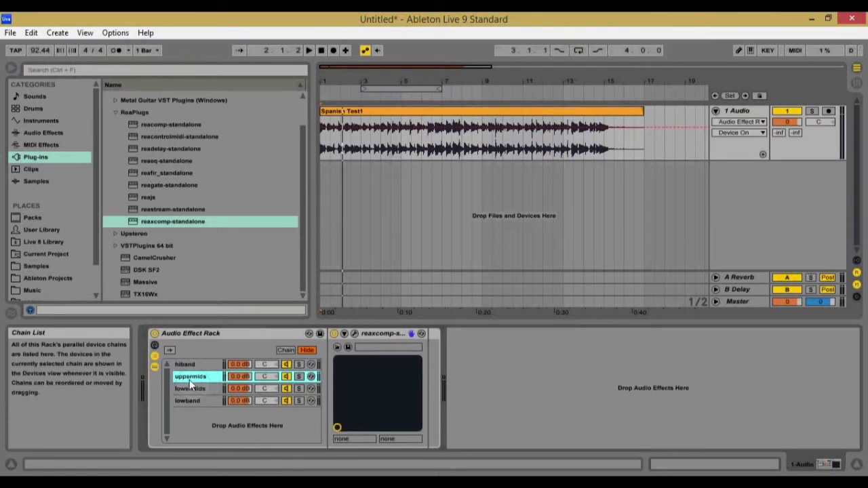
Step: Set the uppermids chain's ReaXcomp to Solo current band on band 3
left_click(353, 332)
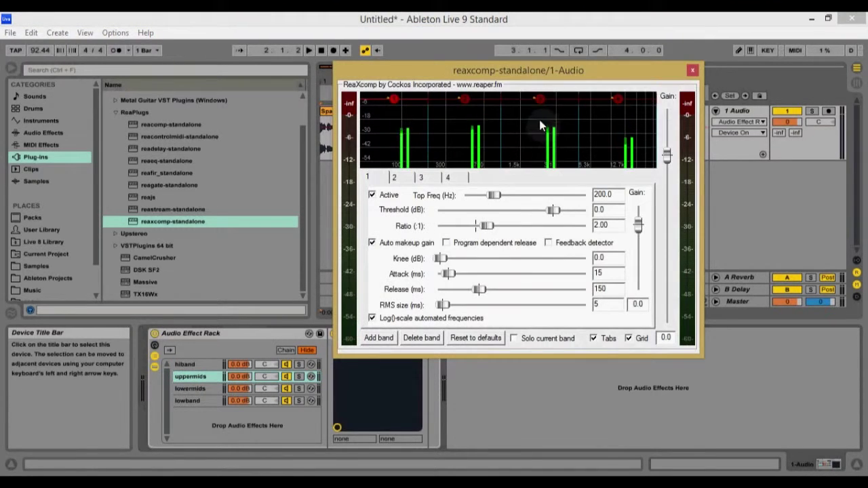
left_click(420, 176)
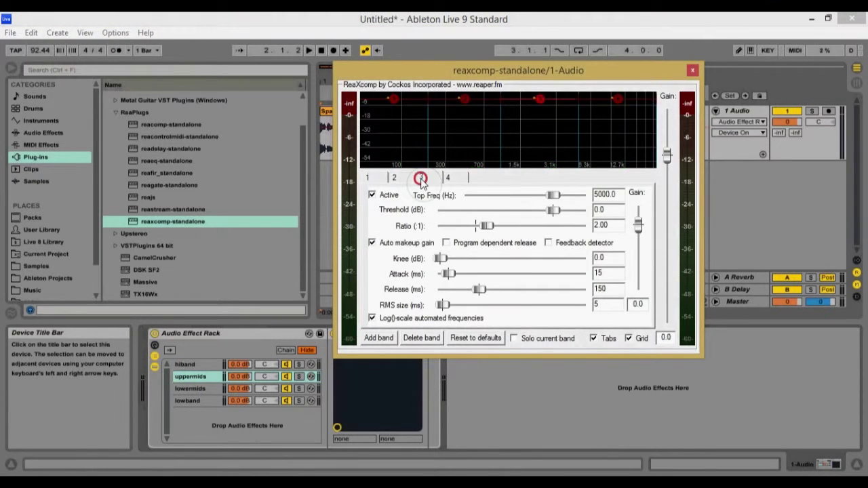
left_click(513, 338)
left_click(692, 72)
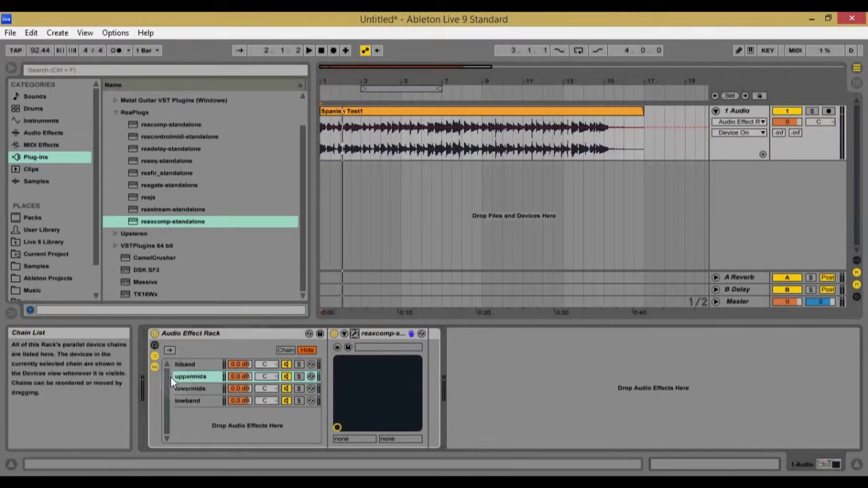
Step: Set the lowermids chain's ReaXcomp to Solo current band on band 2
left_click(190, 387)
left_click(355, 333)
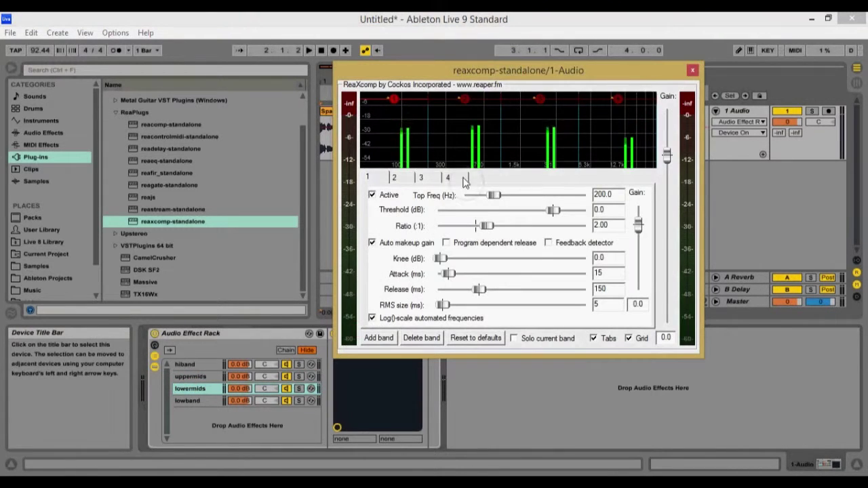
left_click(406, 178)
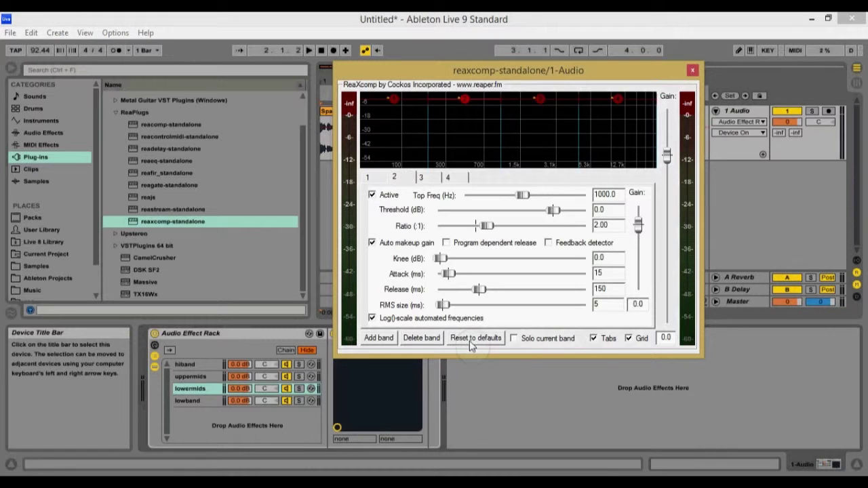
left_click(513, 338)
left_click(692, 70)
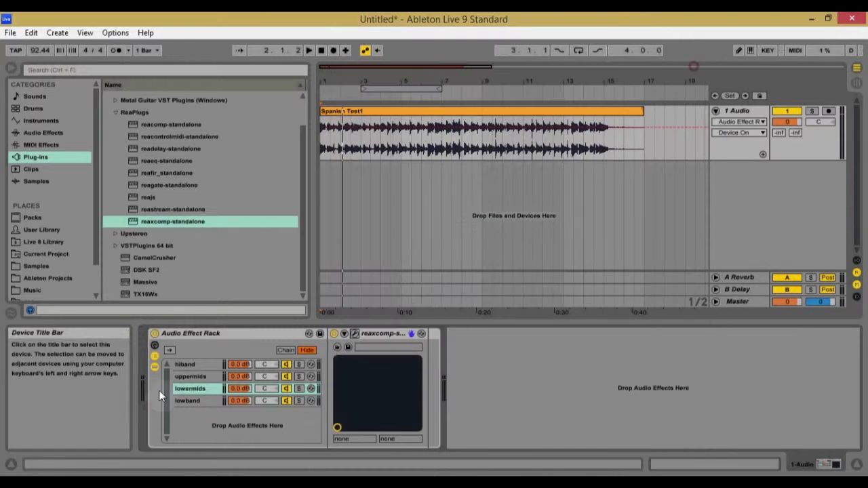
Step: Set the lowband chain's ReaXcomp to Solo current band on band 1
left_click(187, 400)
left_click(354, 332)
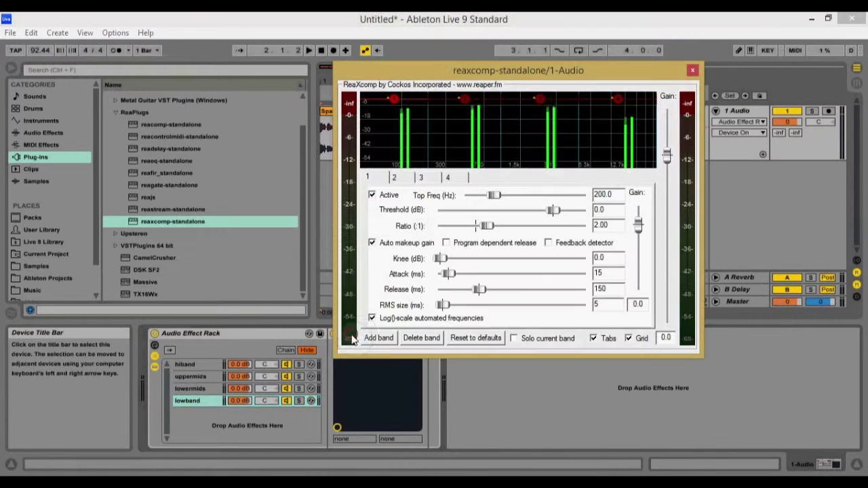
left_click(381, 177)
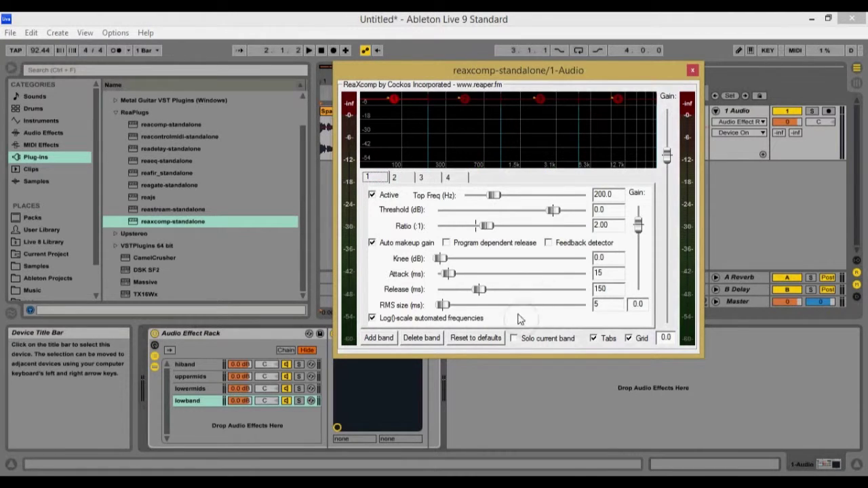
left_click(514, 338)
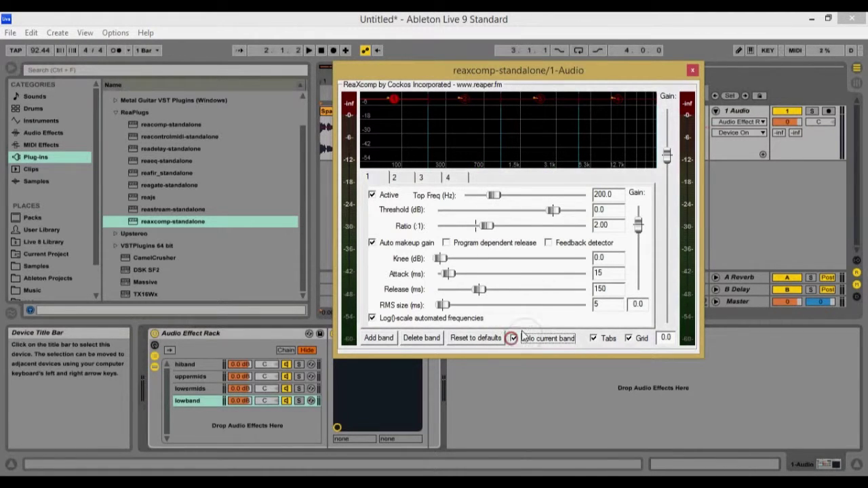
left_click(693, 71)
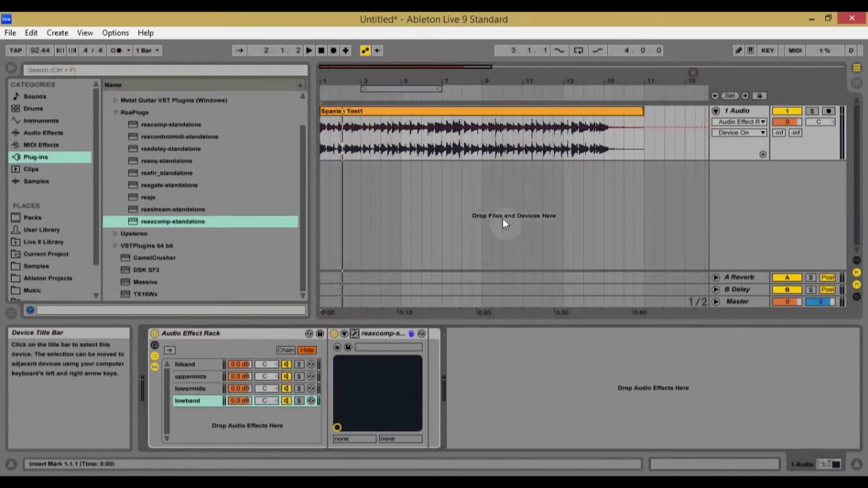
Step: Toggle the Audio Effect Rack off and on during playback, leave it active, then solo lowermids
left_click(249, 334)
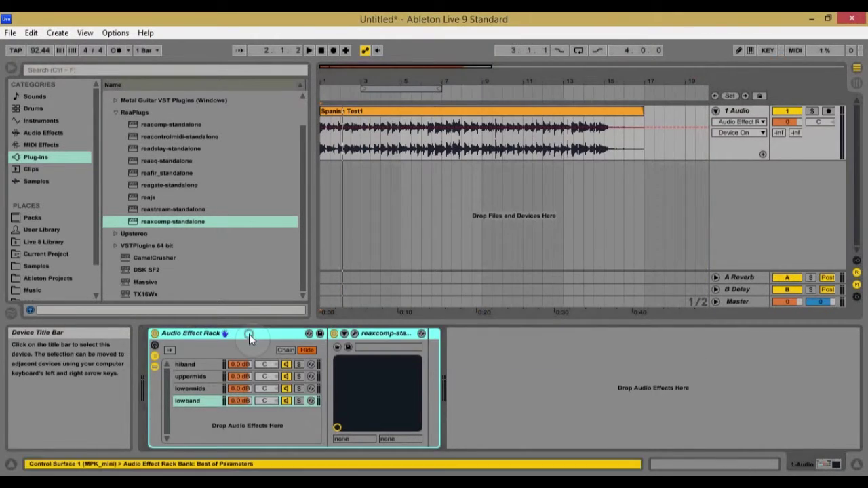
left_click(154, 334)
key("space")
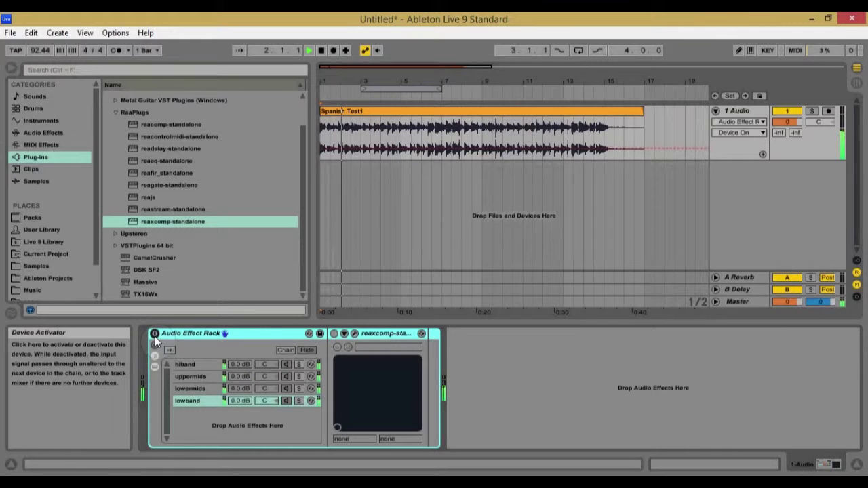
left_click(154, 334)
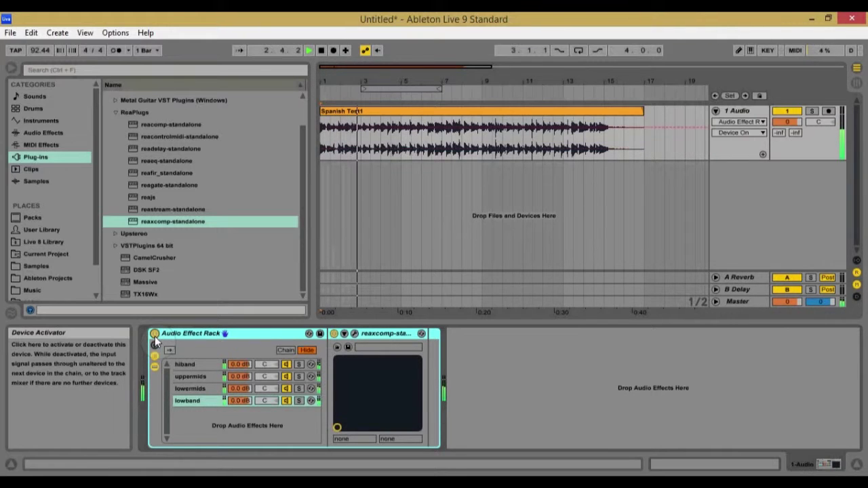
left_click(154, 336)
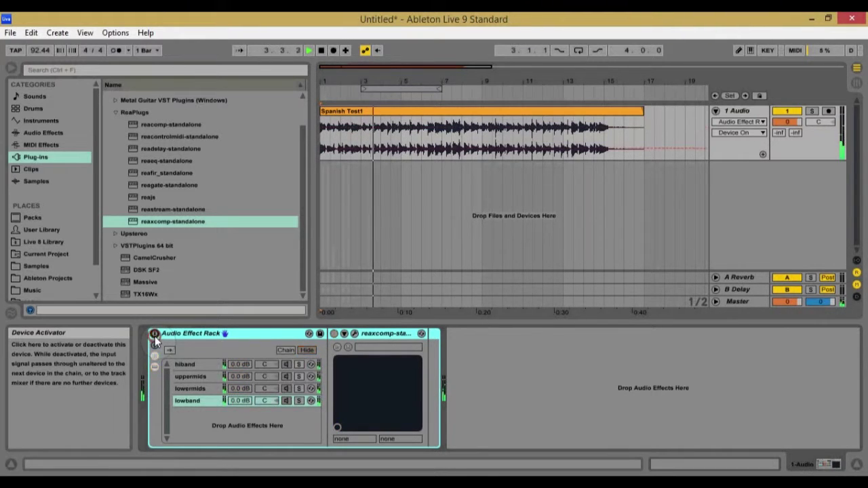
left_click(155, 336)
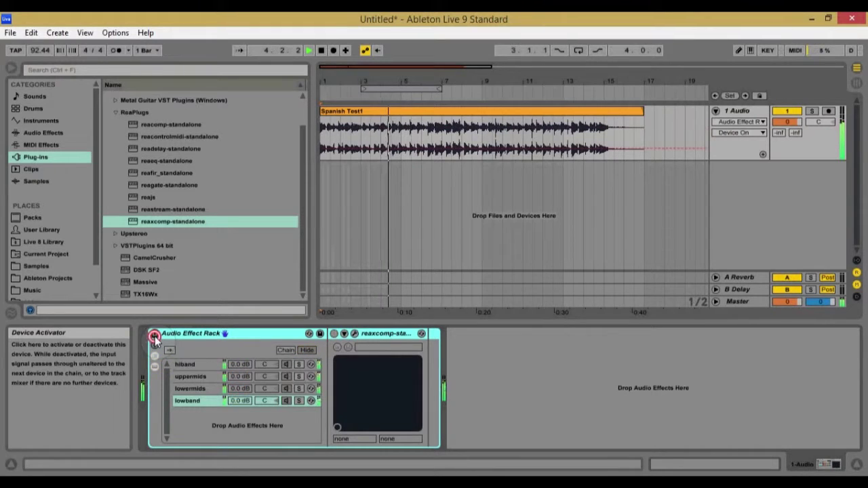
key("space")
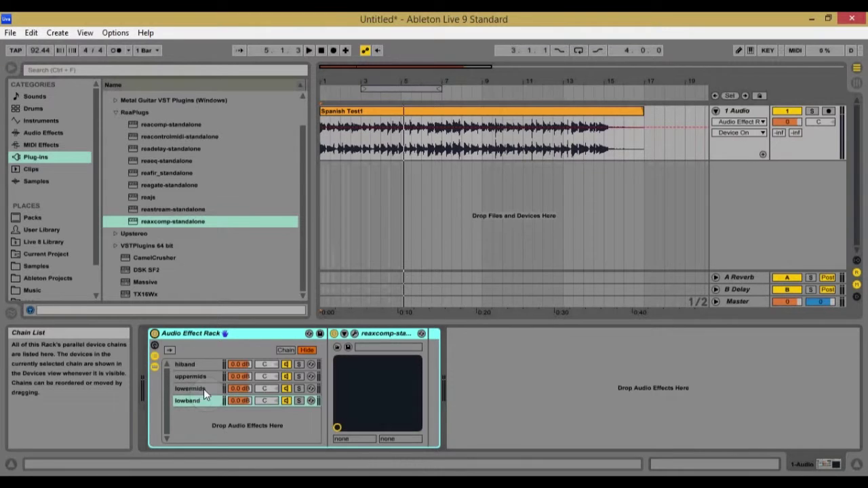
left_click(299, 389)
key("space")
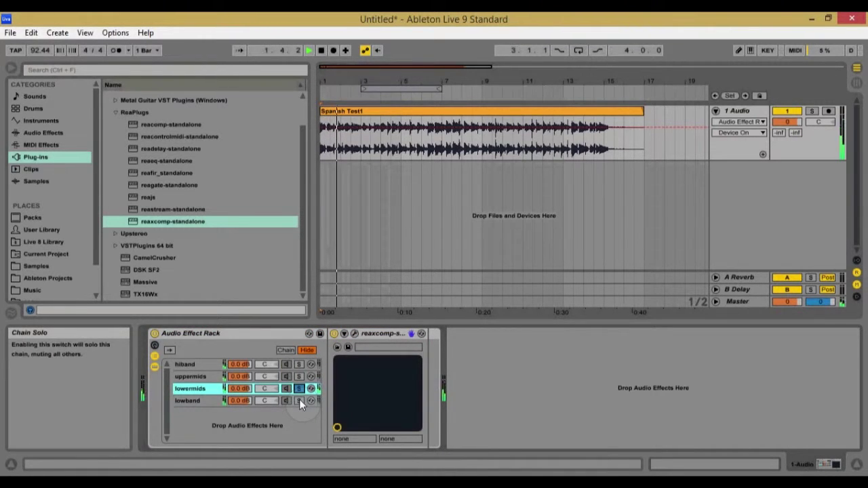
left_click(299, 400)
left_click(299, 377)
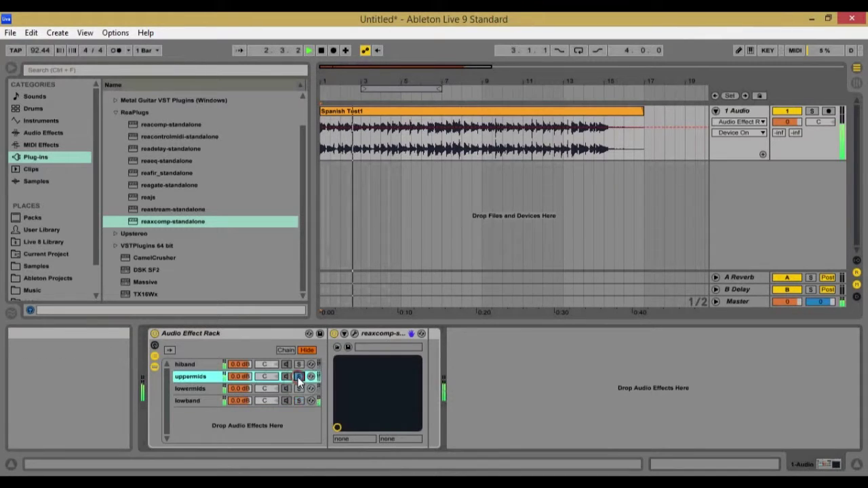
left_click(299, 364)
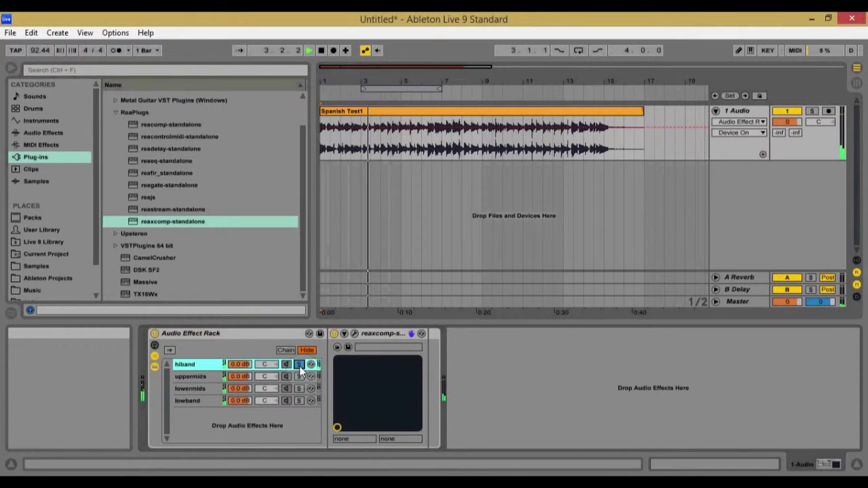
left_click(299, 365)
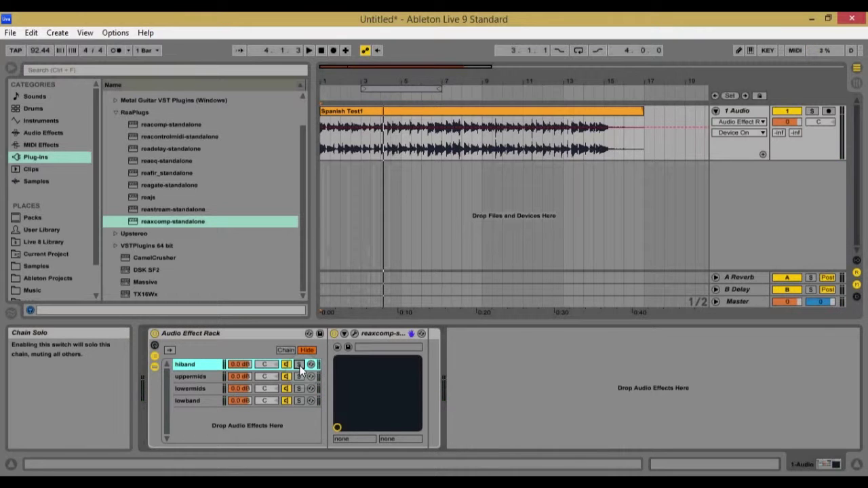
left_click(219, 335)
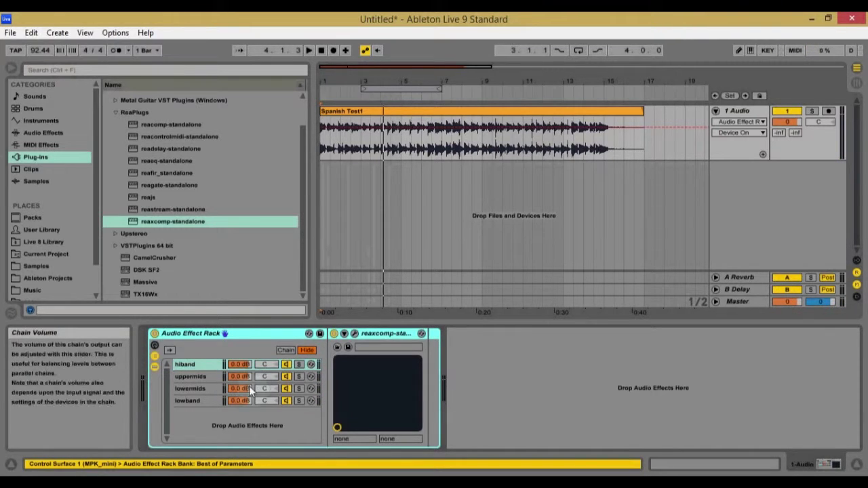
left_click(213, 428)
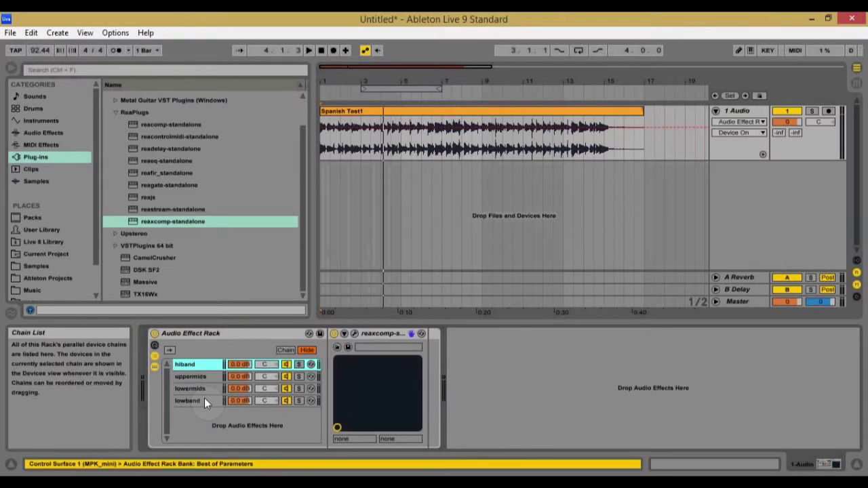
left_click(203, 399)
left_click(209, 369)
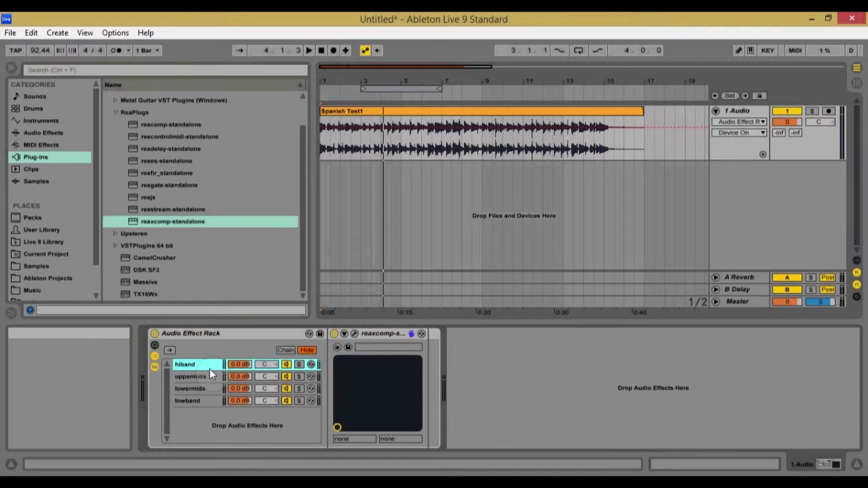
Step: Duplicate the 1 Audio track and select the new 2 Audio copy
left_click(749, 111)
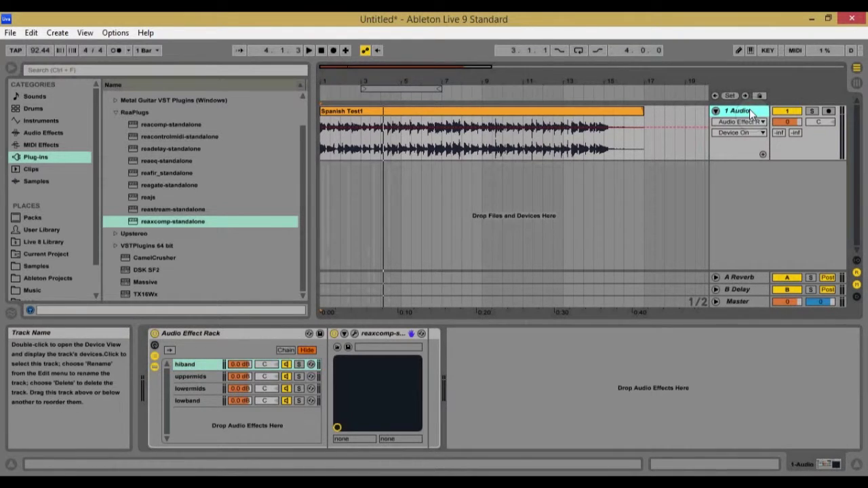
key("ctrl+d")
left_click(744, 115)
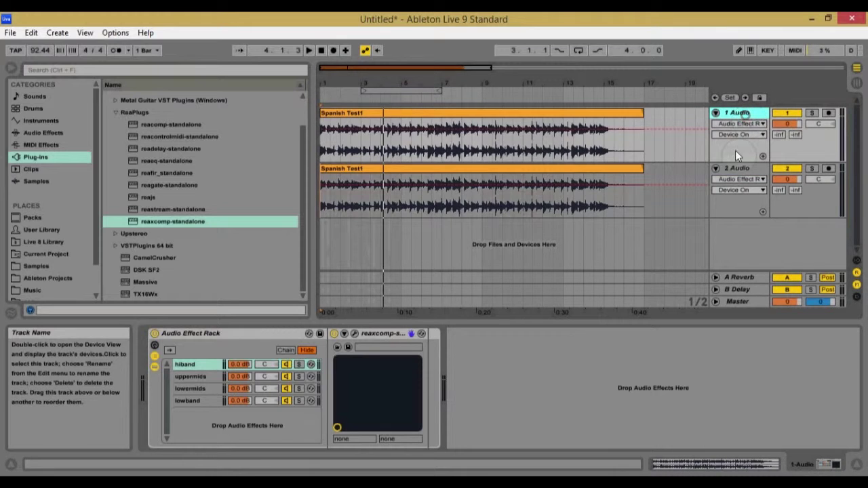
left_click(734, 166)
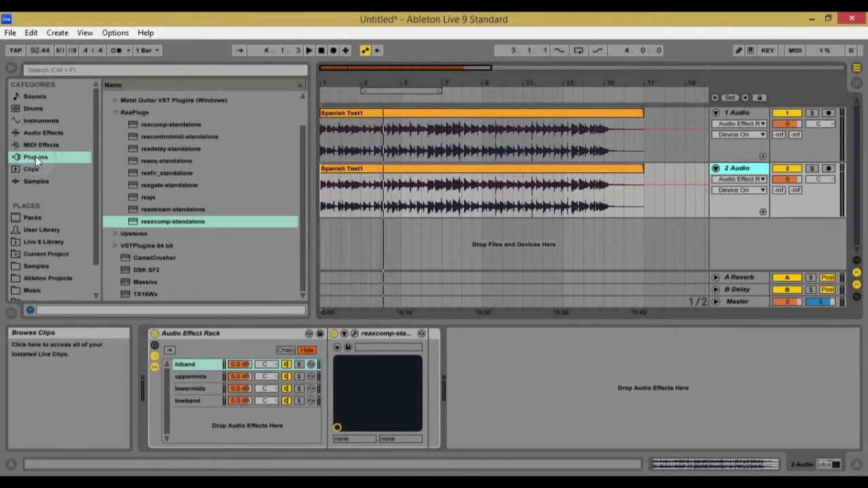
Step: Add a Utility to 2 Audio with Phz-L and Phz-R on, then play for the null test
left_click(57, 133)
scroll(166, 224, "down", 5)
scroll(170, 261, "down", 1)
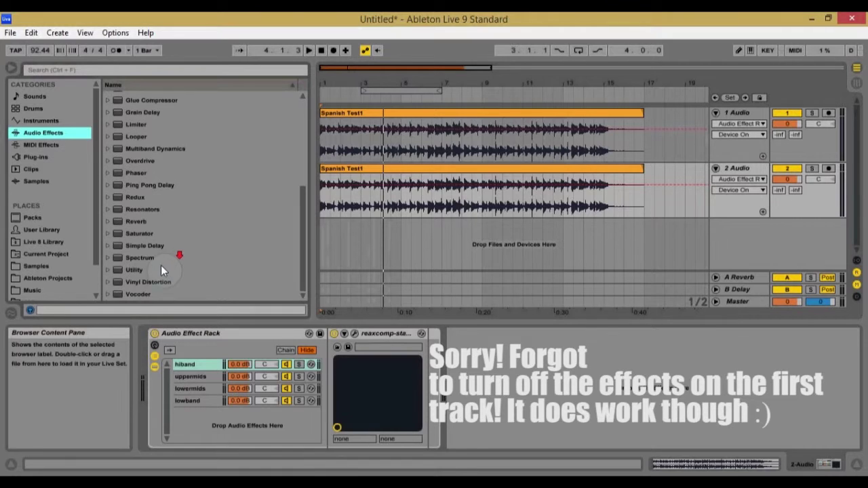
double_click(131, 269)
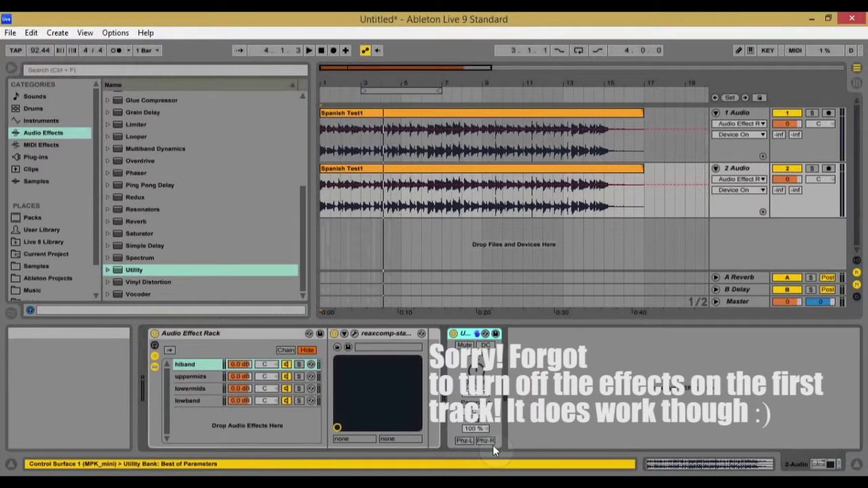
left_click(486, 442)
left_click(465, 441)
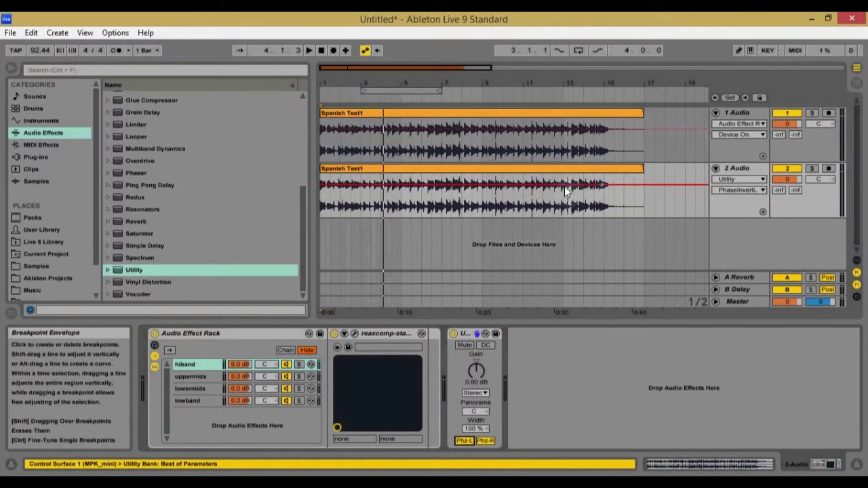
key("space")
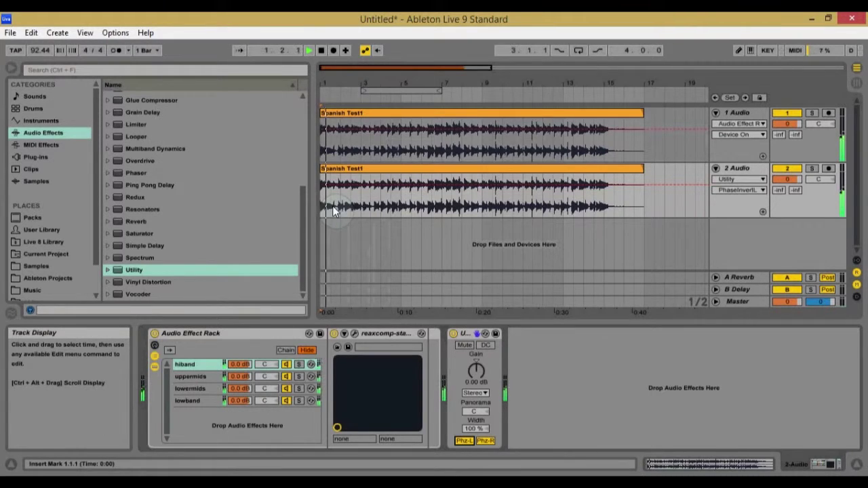
Step: A/B the null test with the phase-inverting Utility off and on, then delete the Utility
left_click(453, 334)
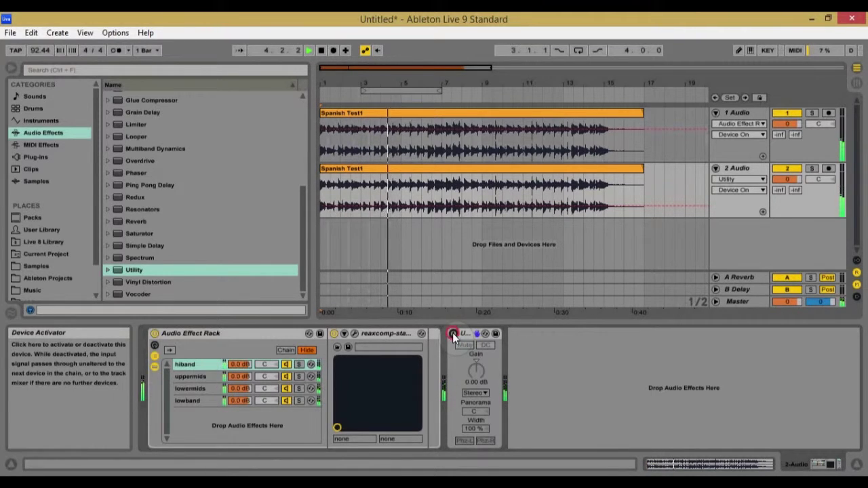
left_click(454, 333)
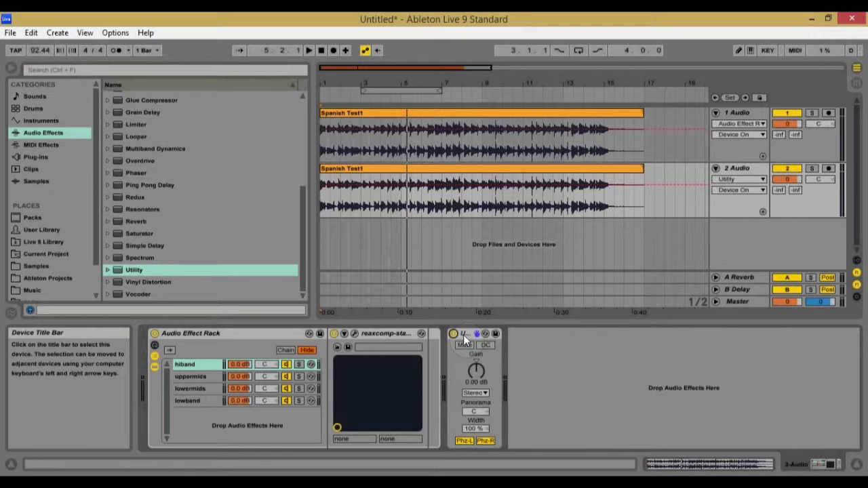
key("Delete")
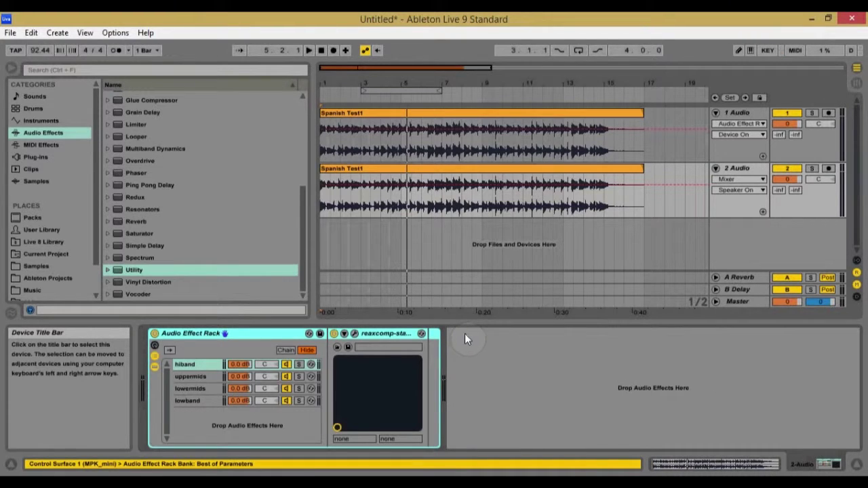
Step: Solo the hiband and then the uppermids chain, folding each chain's ReaXcomp plug-in
left_click(300, 365)
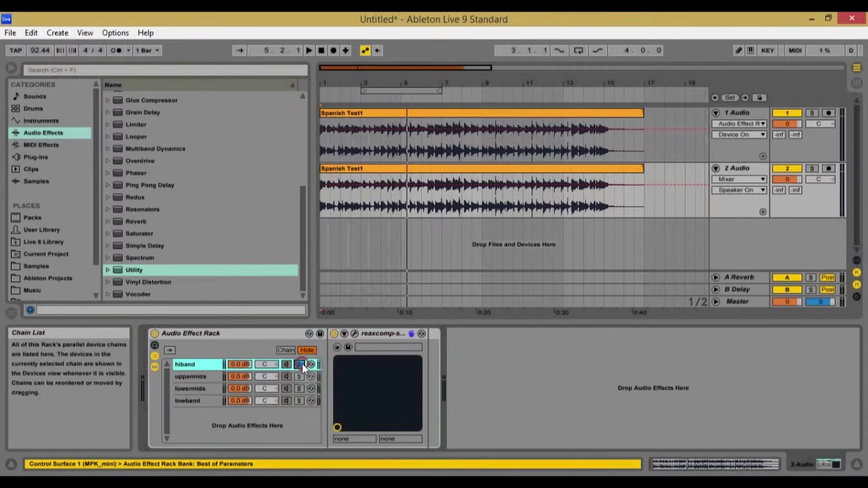
double_click(373, 334)
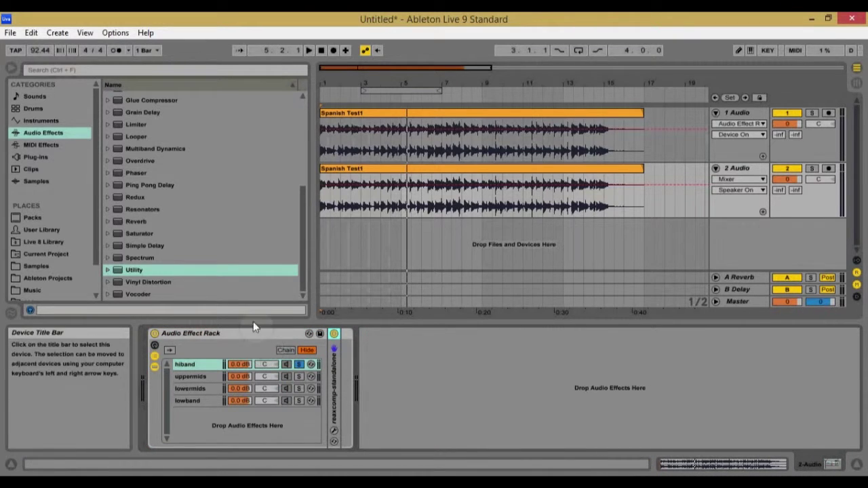
left_click(301, 376)
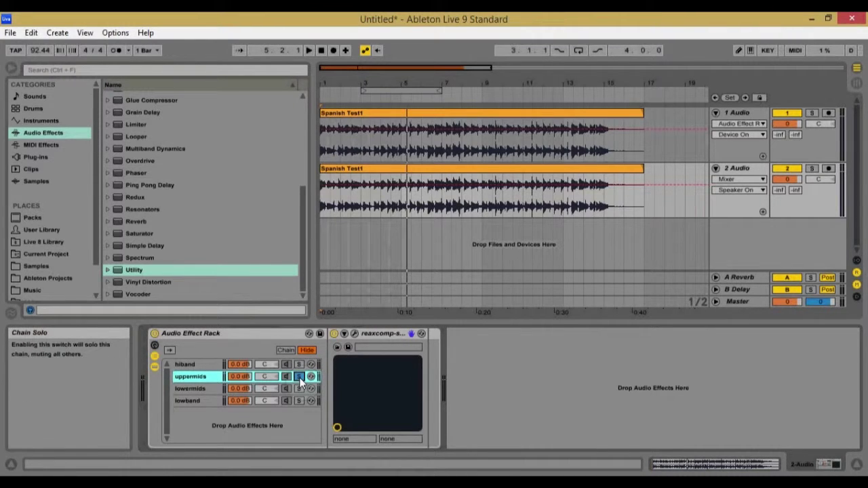
double_click(379, 334)
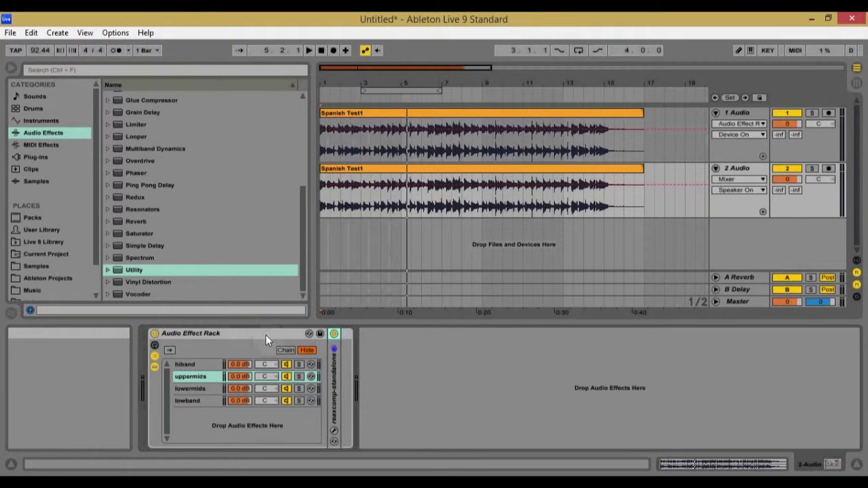
Step: Select the Audio Effect Rack and folded ReaXcomp, then remove the 2 Audio duplicate track
left_click(221, 335)
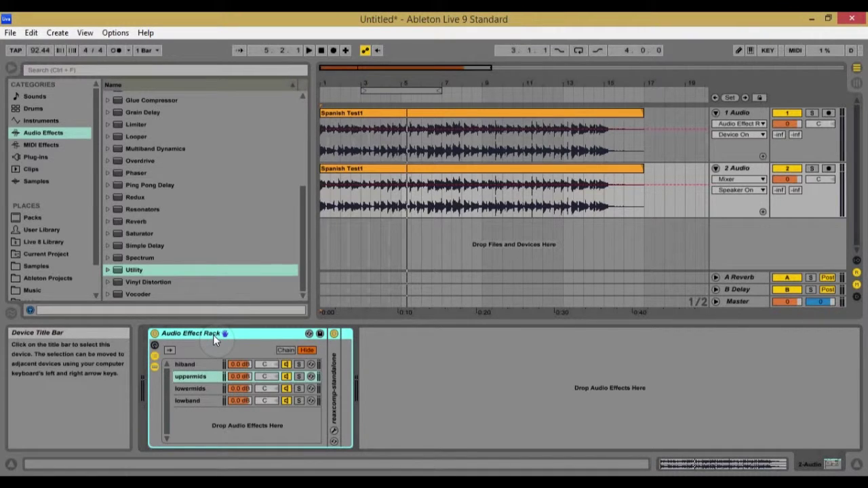
left_click(347, 339)
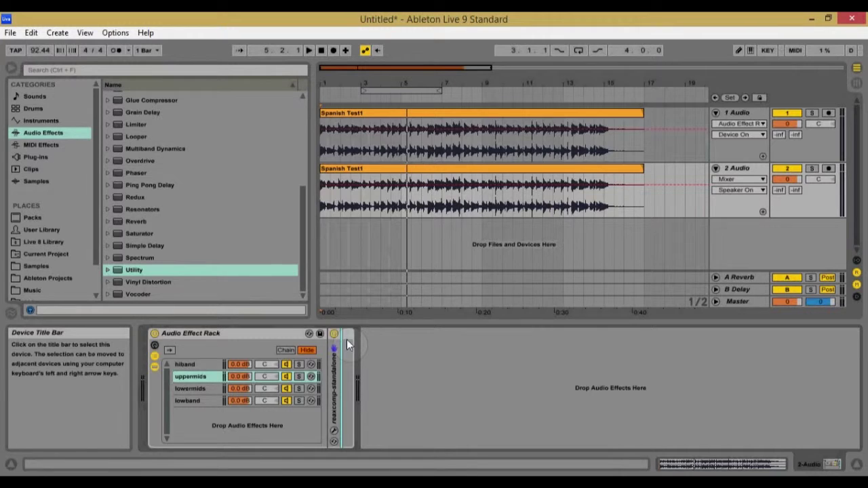
key("ctrl+z")
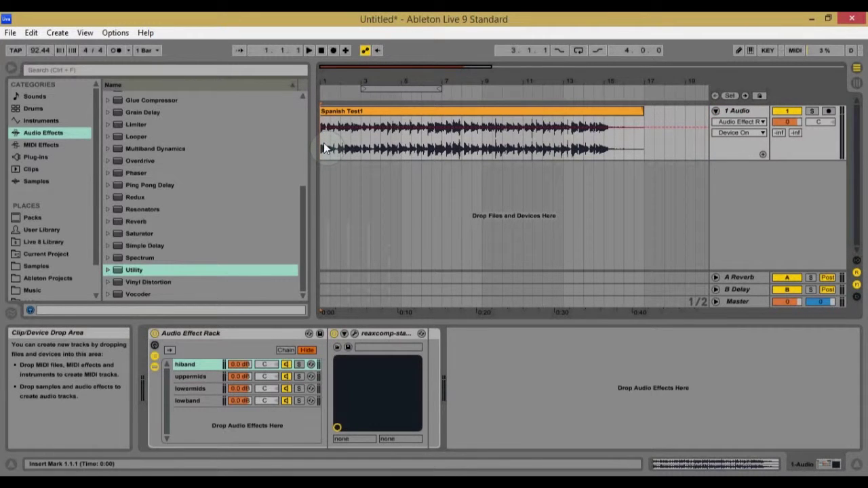
Step: Zoom the arrangement to the clip and play Spanish Test1 on 1 Audio from bar 8
mouse_move(328, 66)
left_mouse_down()
mouse_move(329, 88)
mouse_move(332, 69)
left_mouse_up()
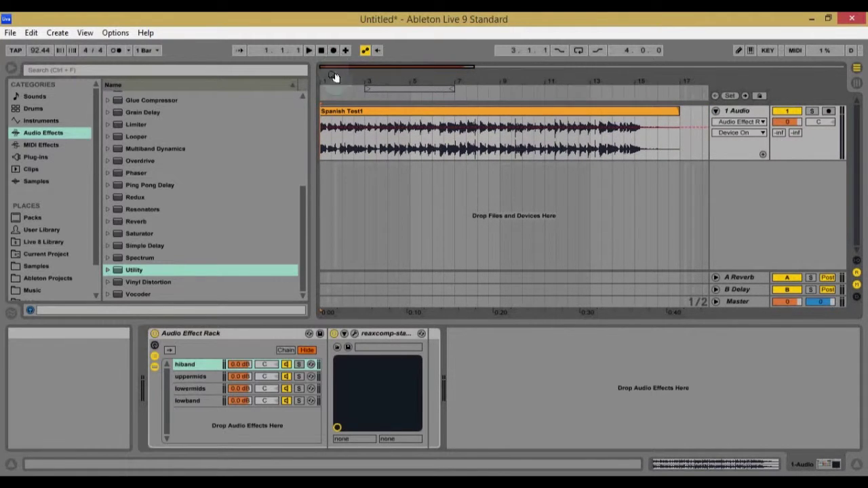
left_click(342, 149)
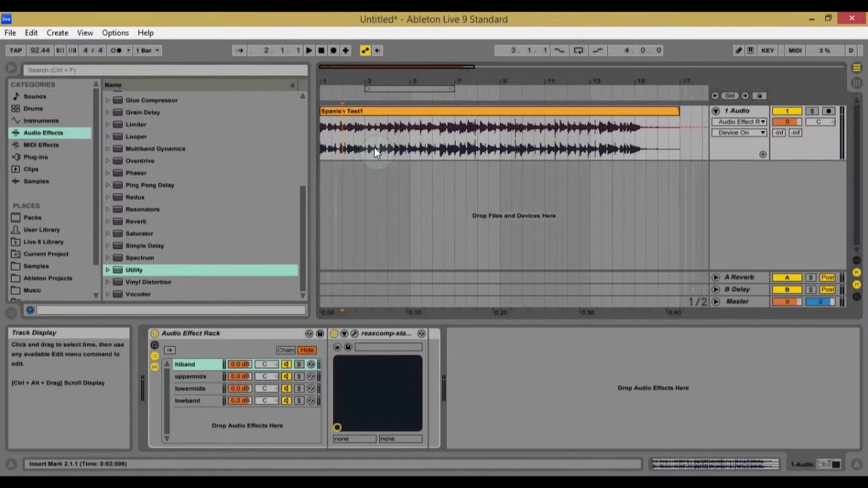
left_click(398, 149)
left_click(450, 147)
left_click(482, 146)
key("space")
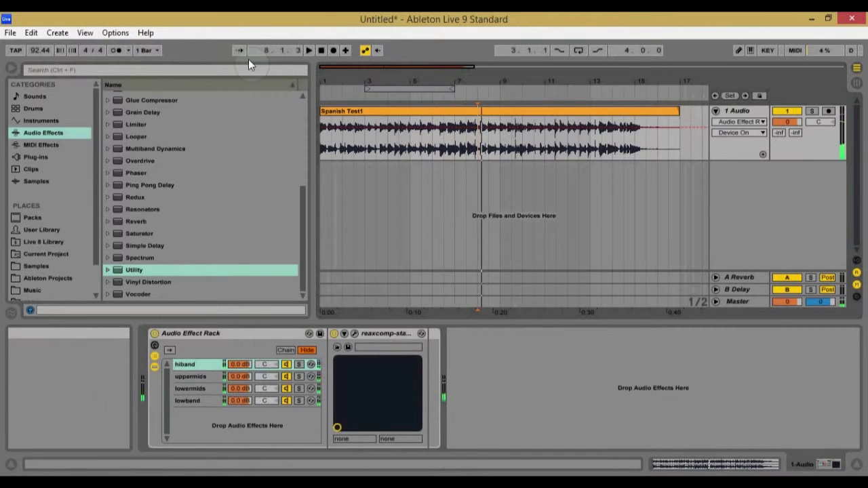